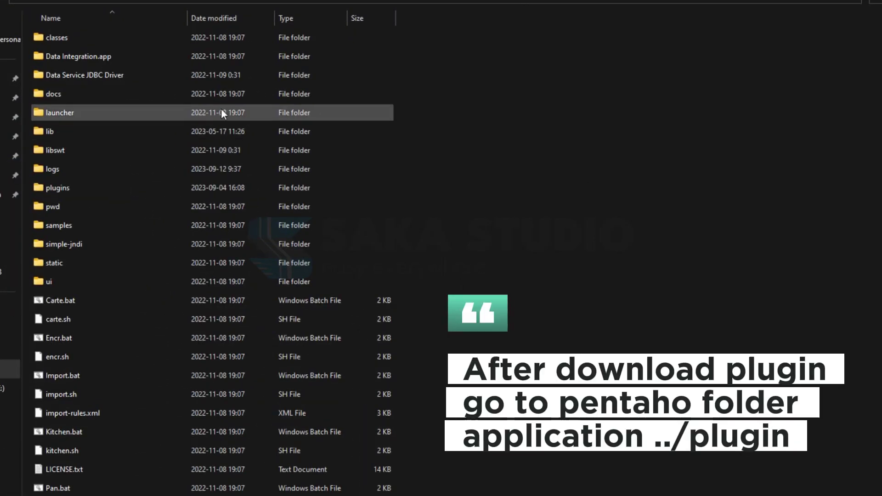
# Open Pentaho's plugins folder and extract the plugin from delivery/PentahoGoogleSheetsPlugin-5-distribution.zip inside Pentaho-Google-Sheet-Plugin-master.zip beside that archive.
pyautogui.doubleClick(139, 187)
pyautogui.scroll(-9, 141, 189)
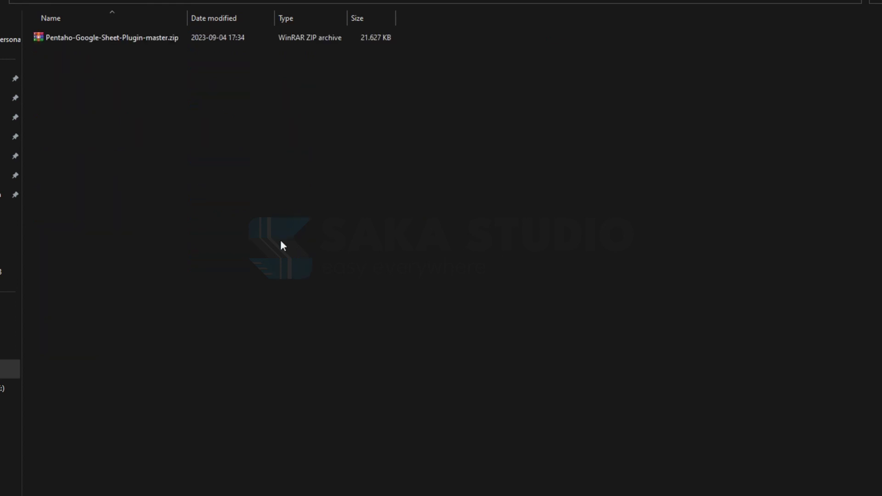
pyautogui.doubleClick(98, 40)
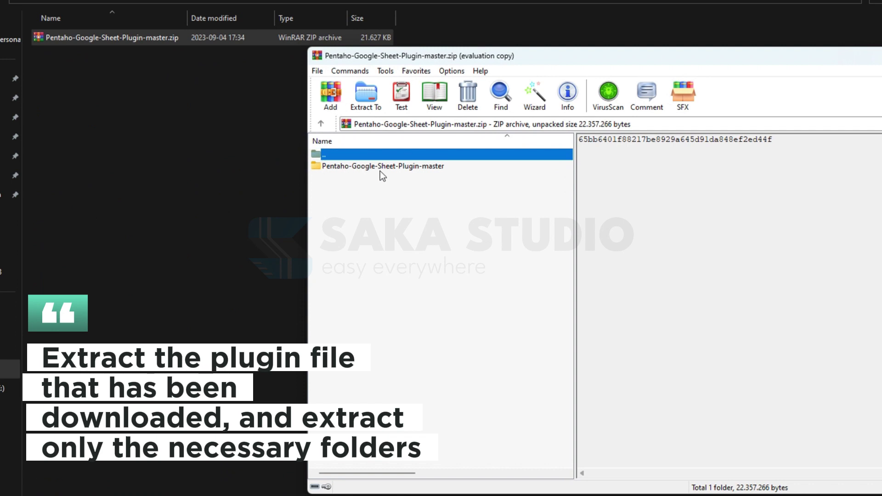
pyautogui.doubleClick(421, 167)
pyautogui.click(345, 169)
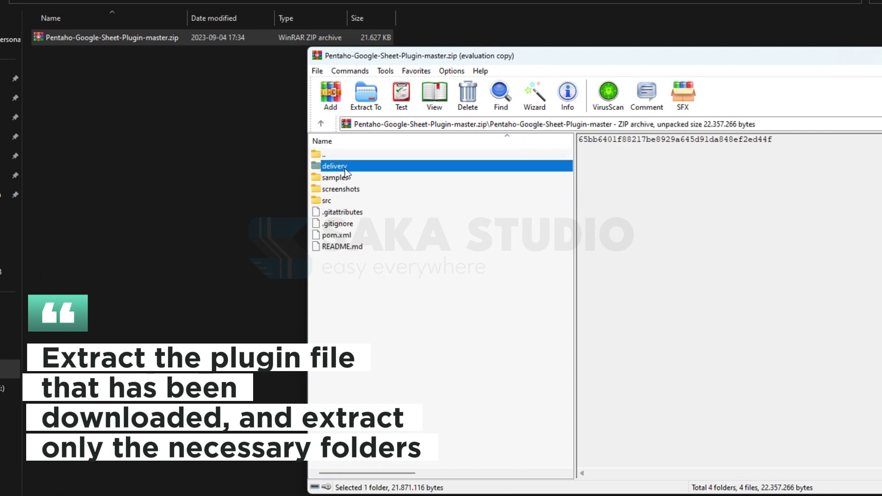
pyautogui.doubleClick(345, 169)
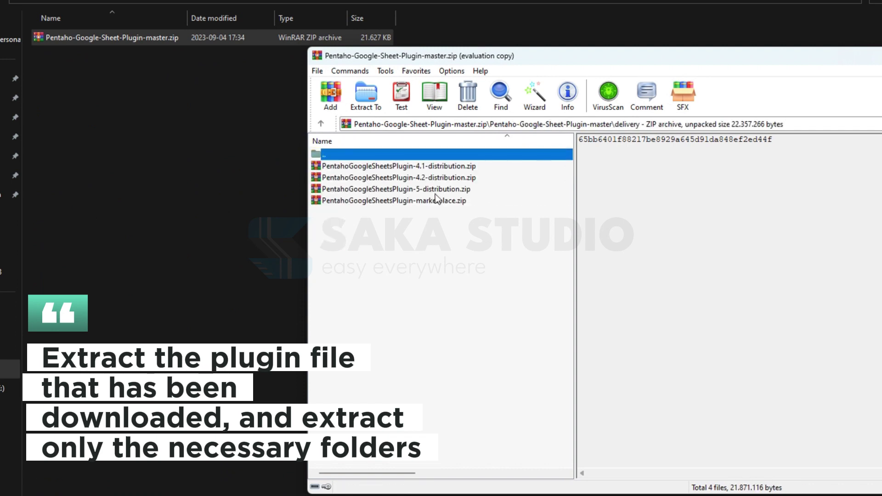
pyautogui.doubleClick(401, 190)
pyautogui.moveTo(395, 166); pyautogui.dragTo(139, 142)
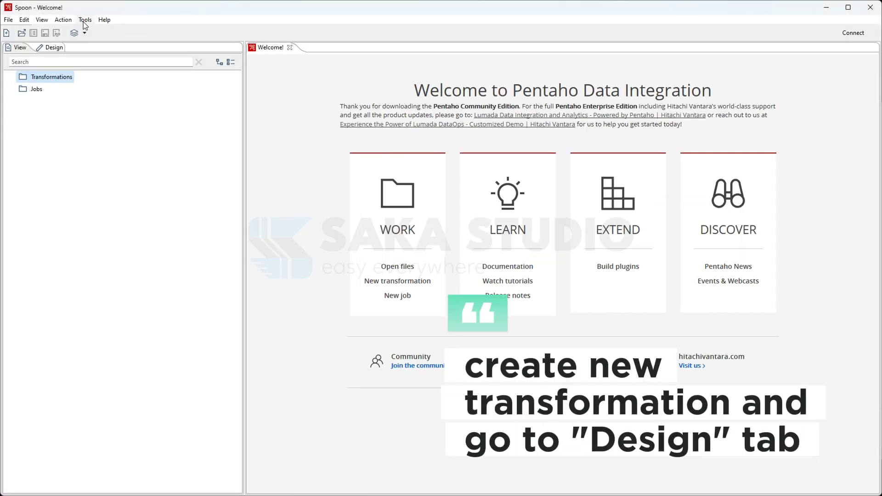
# Create a new transformation in Spoon, place a Pentaho Google Sheets Input step on its canvas and open the step's settings.
pyautogui.click(9, 19)
pyautogui.moveTo(28, 32)
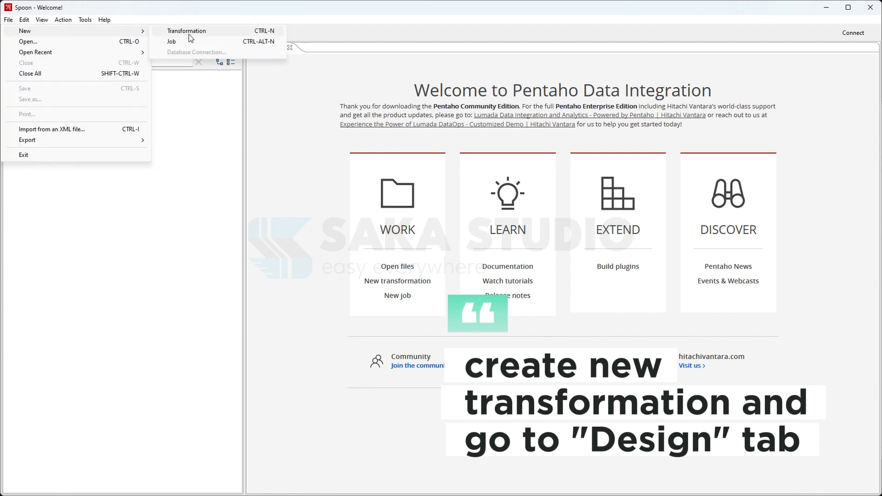
pyautogui.click(183, 32)
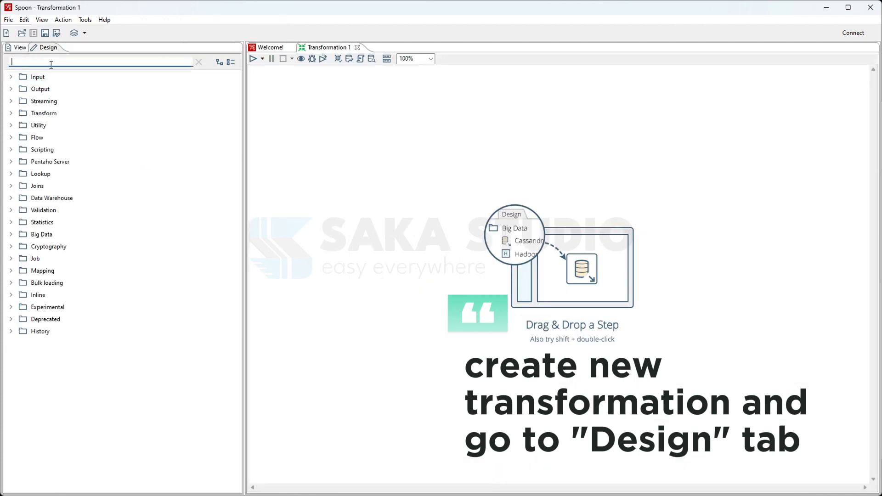
pyautogui.write('goo')
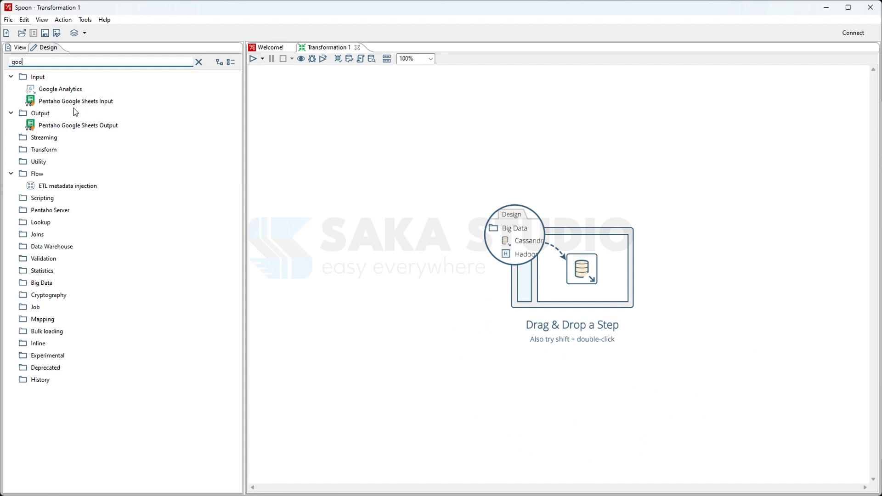
pyautogui.moveTo(75, 103); pyautogui.dragTo(377, 134)
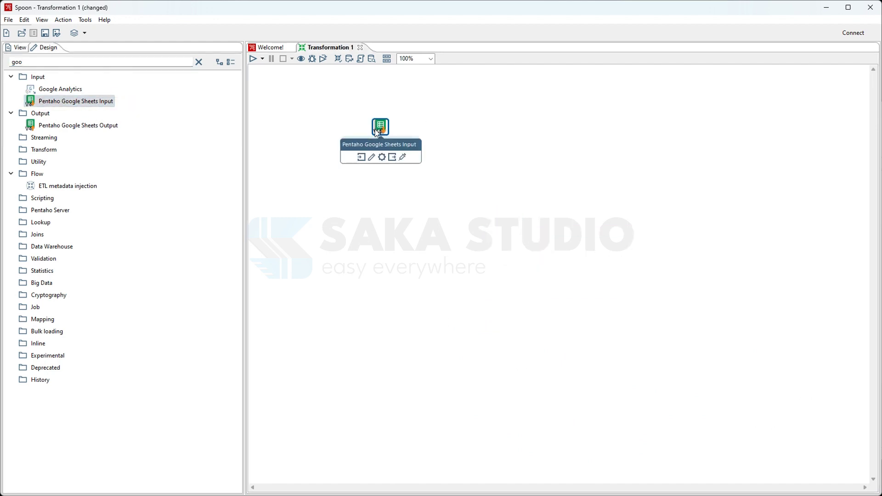
pyautogui.doubleClick(381, 128)
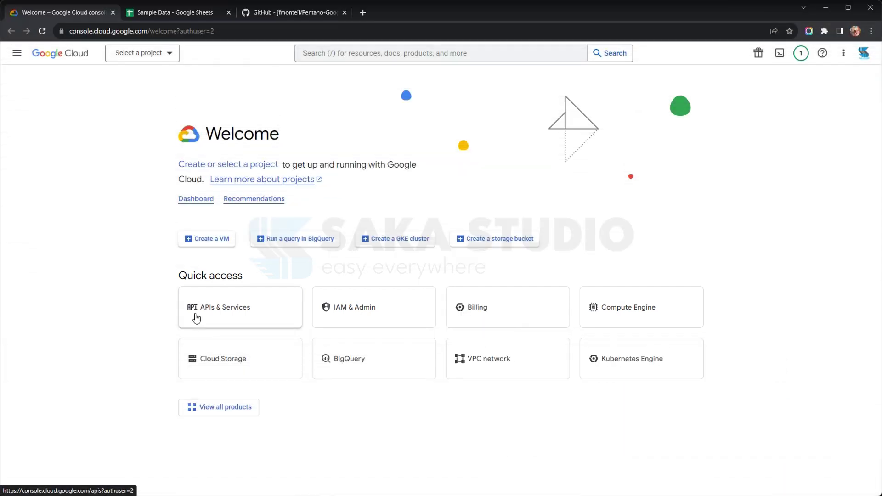
# Switch to the Google Cloud console and create a project named pdi-gsheet from APIs & Services.
pyautogui.click(197, 318)
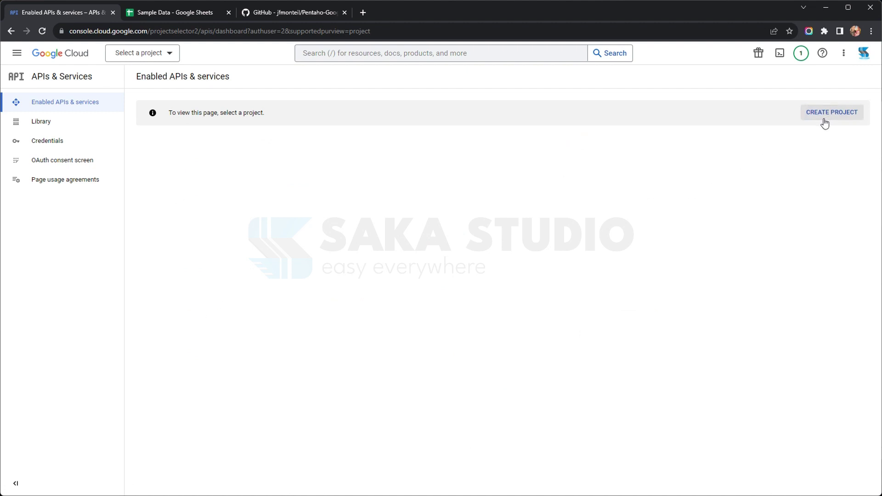
pyautogui.click(825, 120)
pyautogui.write('p')
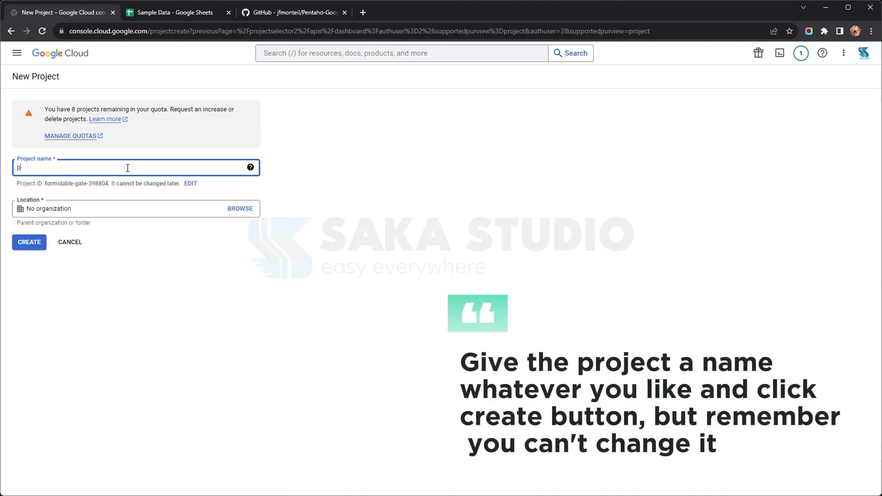
pyautogui.write('di-gsheet')
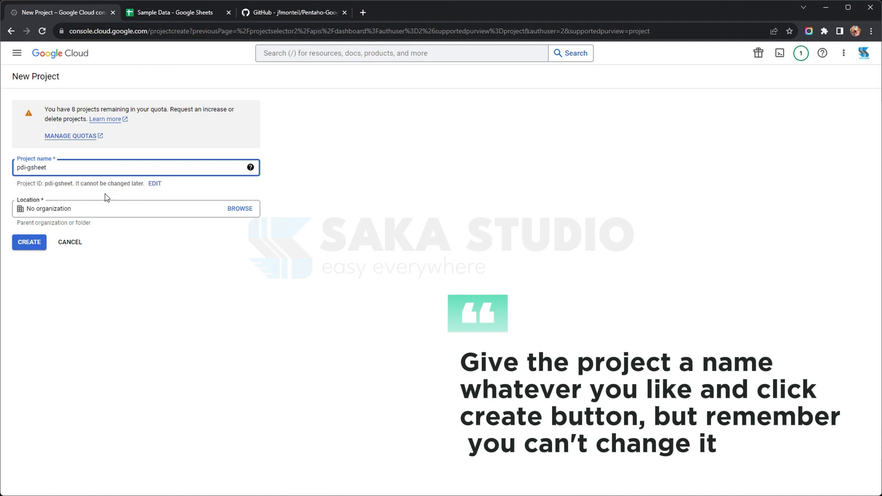
pyautogui.click(25, 249)
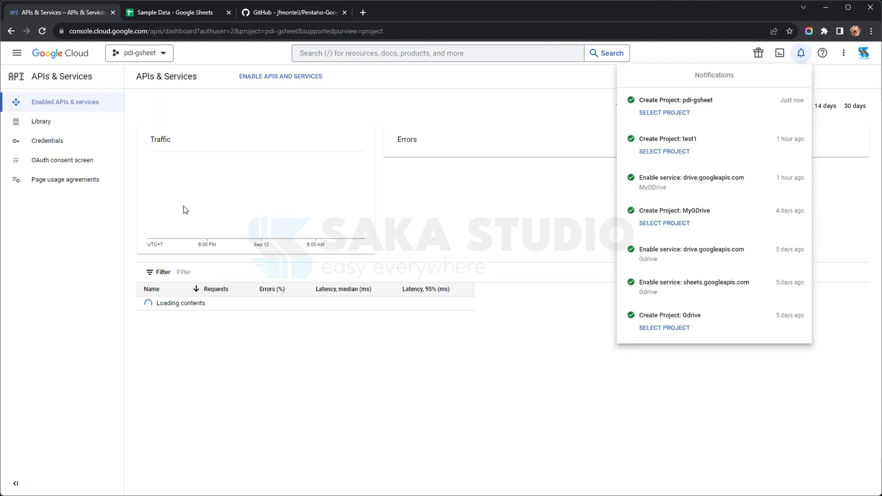
pyautogui.click(445, 139)
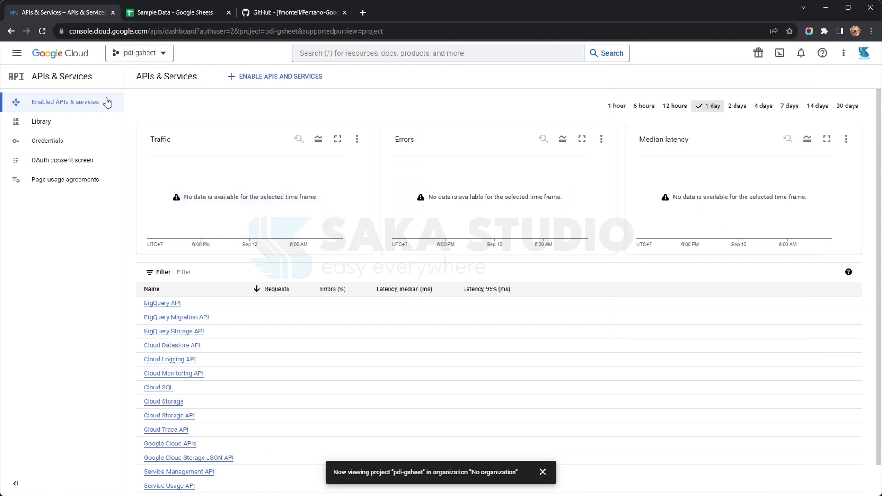
# Create service account credentials named pdigsheet for the pdi-gsheet project.
pyautogui.click(55, 142)
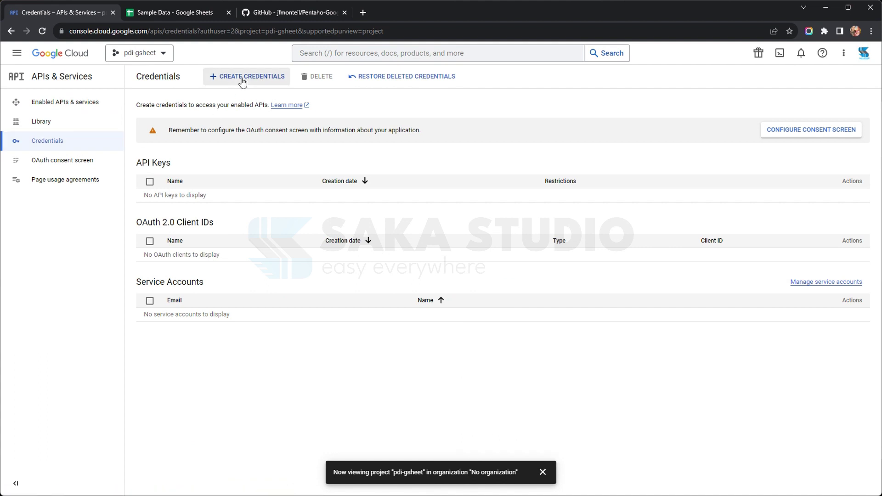
pyautogui.click(248, 80)
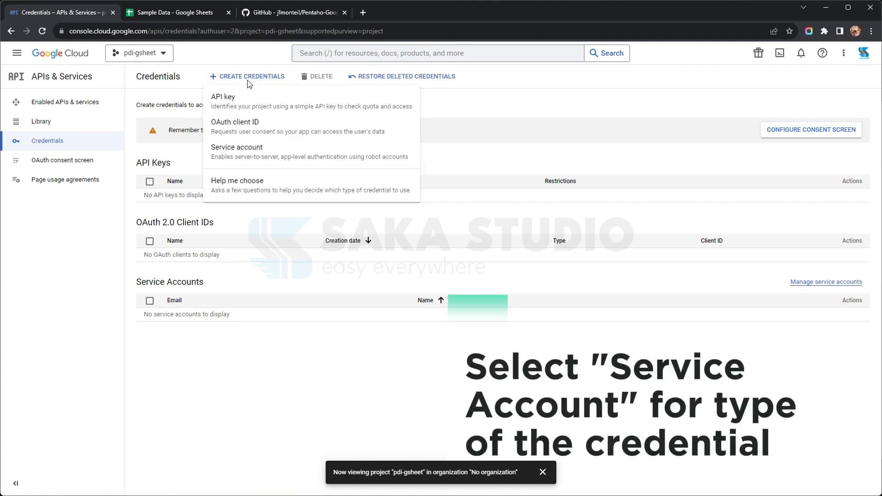
pyautogui.click(248, 157)
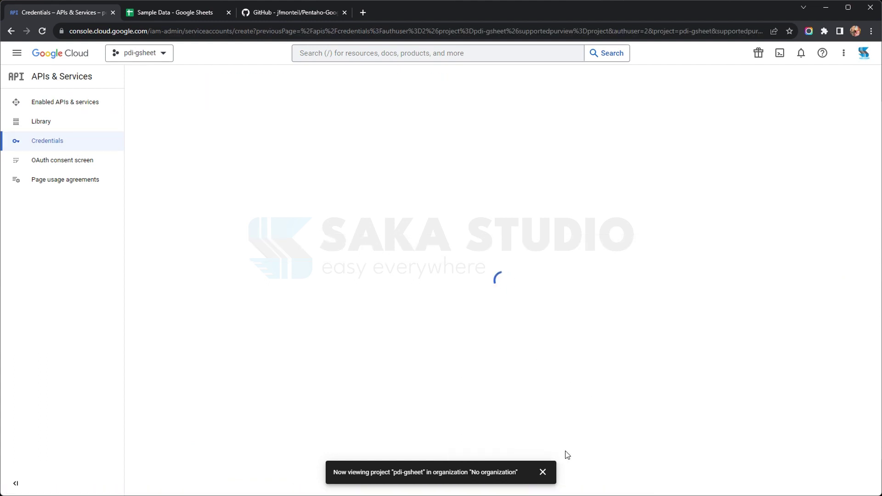
pyautogui.click(542, 472)
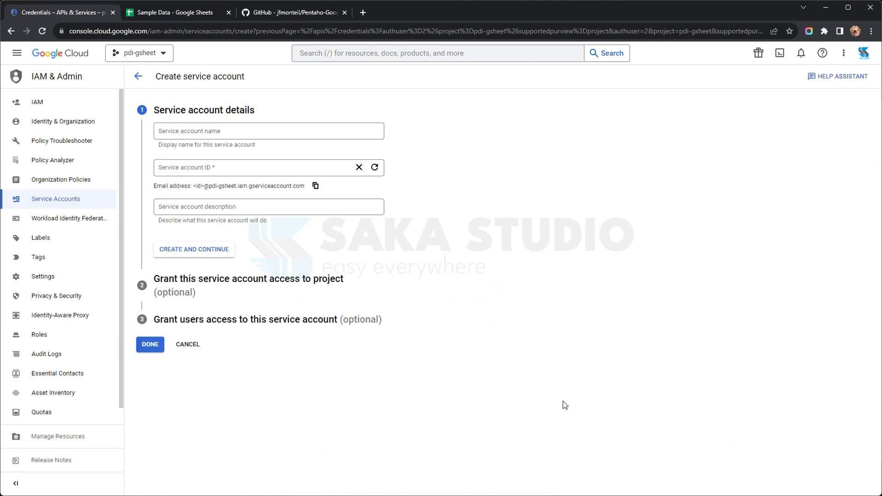
pyautogui.click(269, 133)
pyautogui.write('pdi')
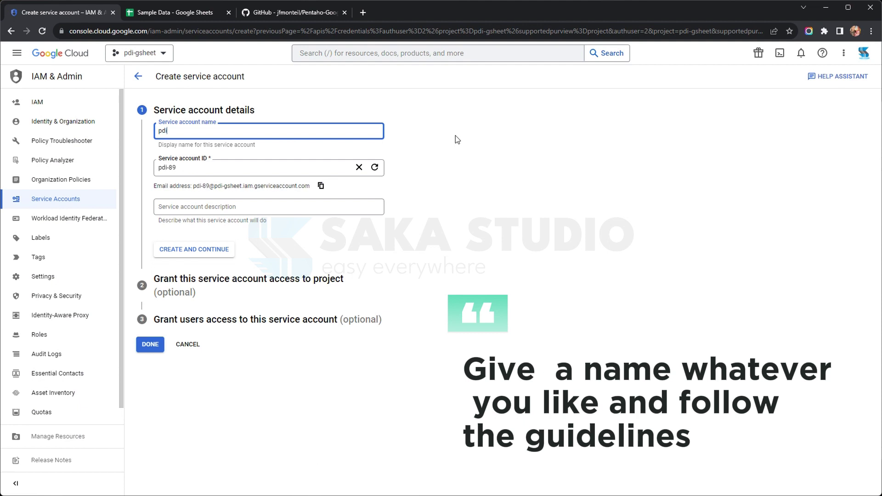
pyautogui.write('gsheet')
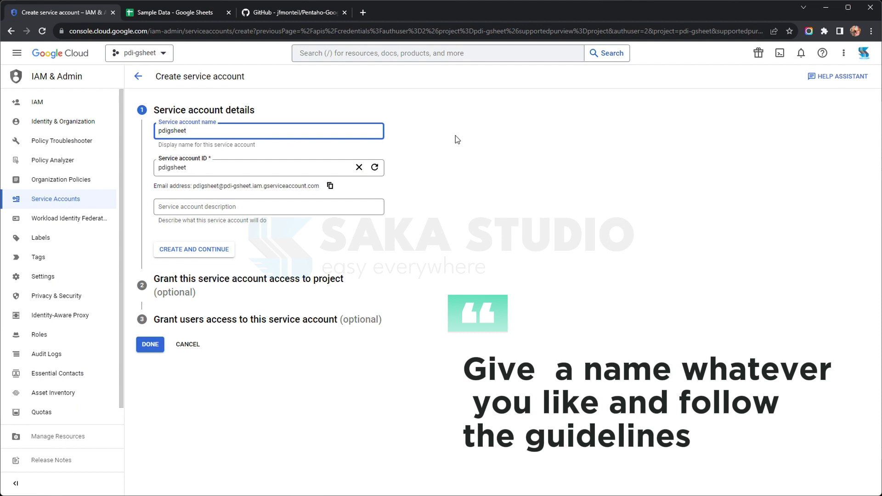
pyautogui.click(198, 254)
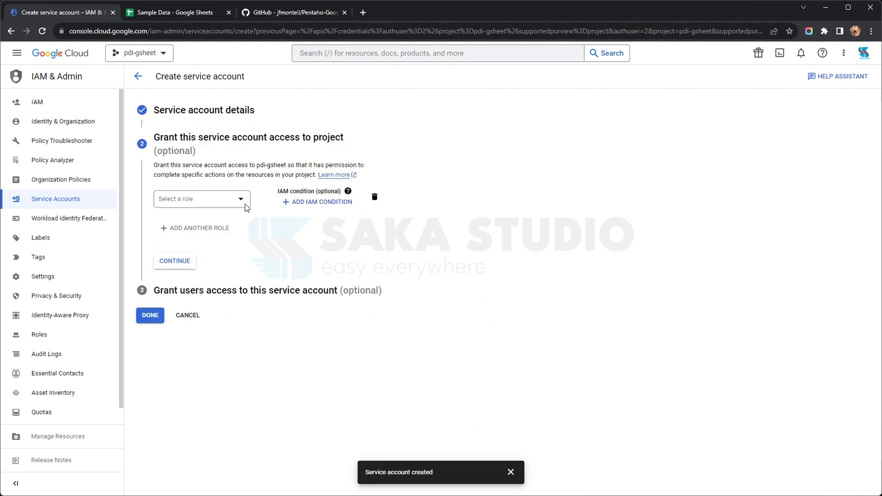
# Grant the service account the Owner role on the project and finish without assigning user access.
pyautogui.click(243, 200)
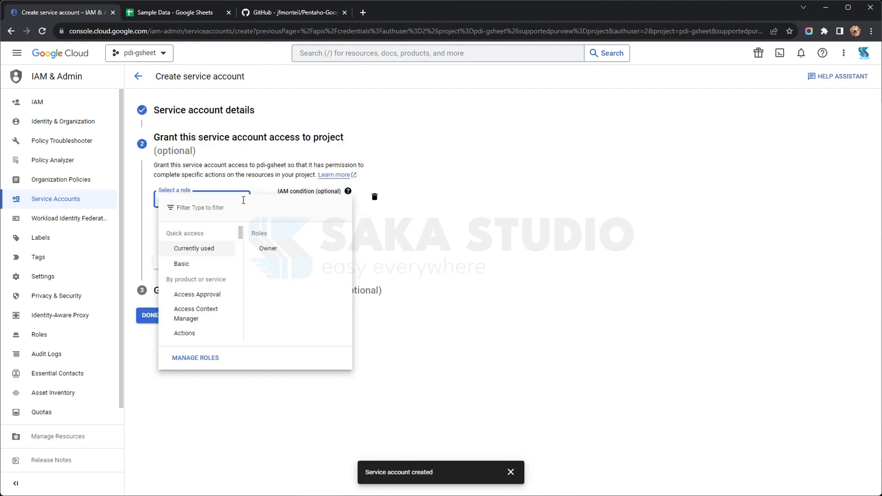
pyautogui.click(278, 249)
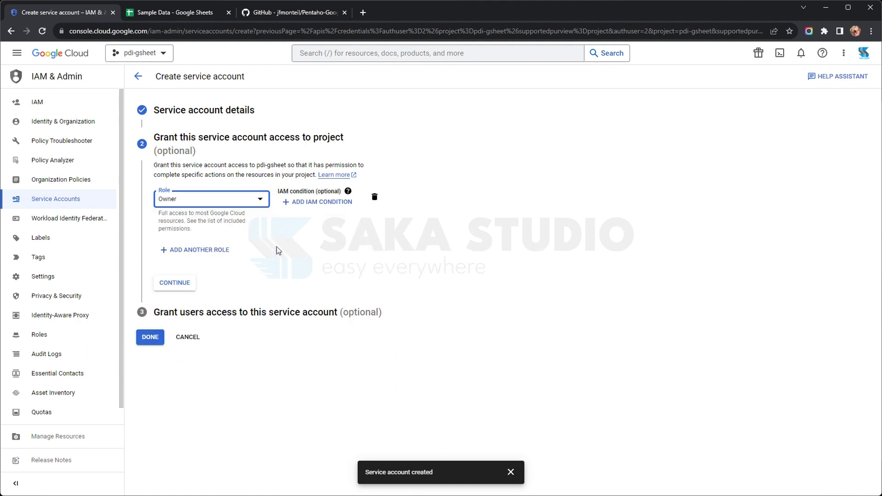
pyautogui.click(186, 283)
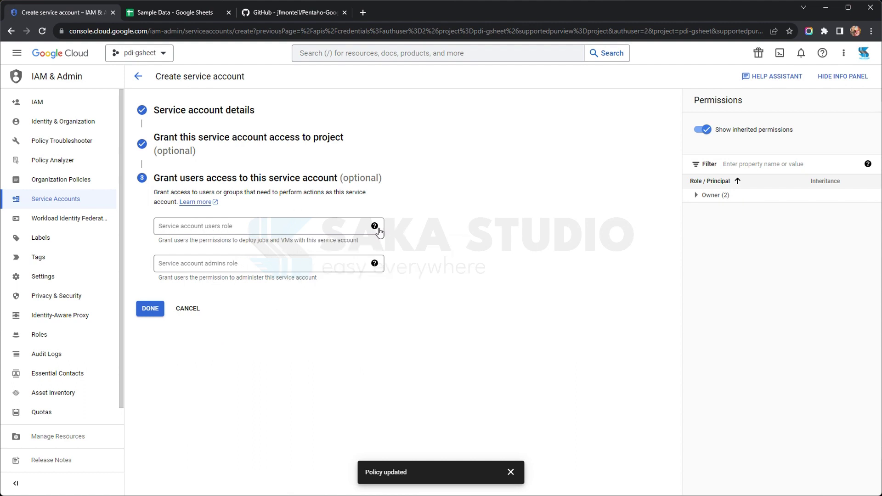
pyautogui.click(150, 310)
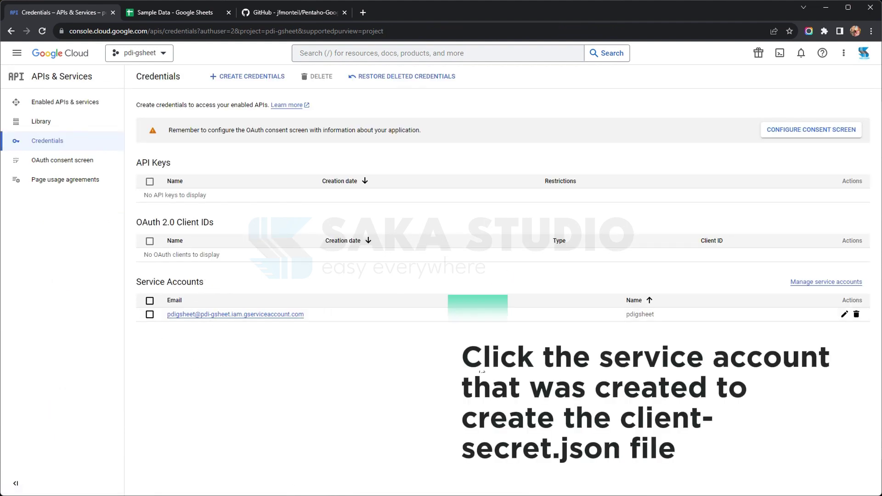
# Create a new JSON private key for the pdigsheet service account and save the key file in the Pentaho folder.
pyautogui.click(271, 315)
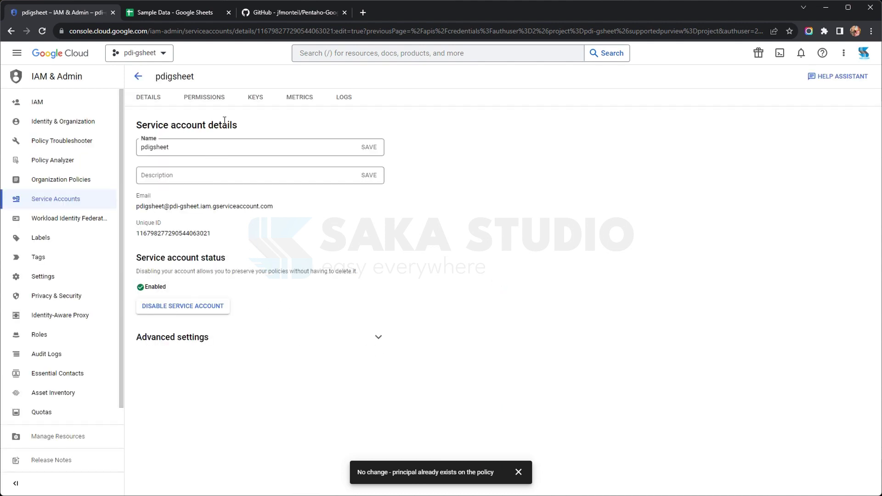
pyautogui.click(261, 105)
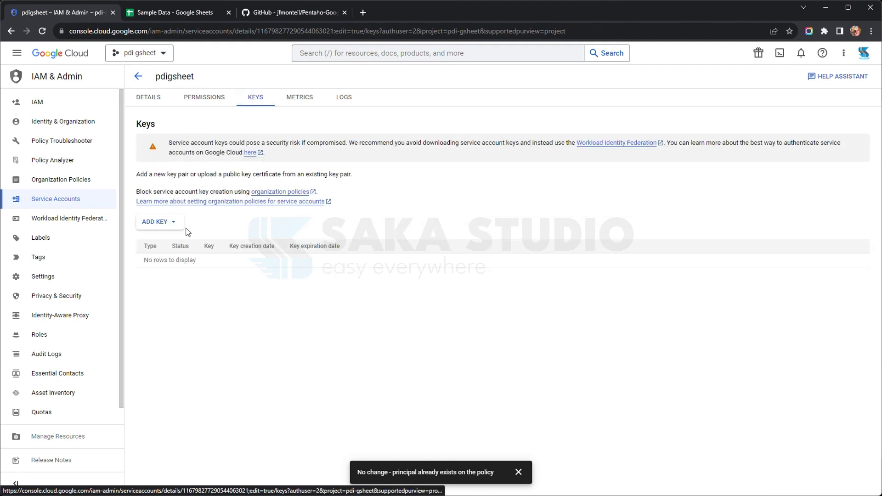
pyautogui.click(166, 224)
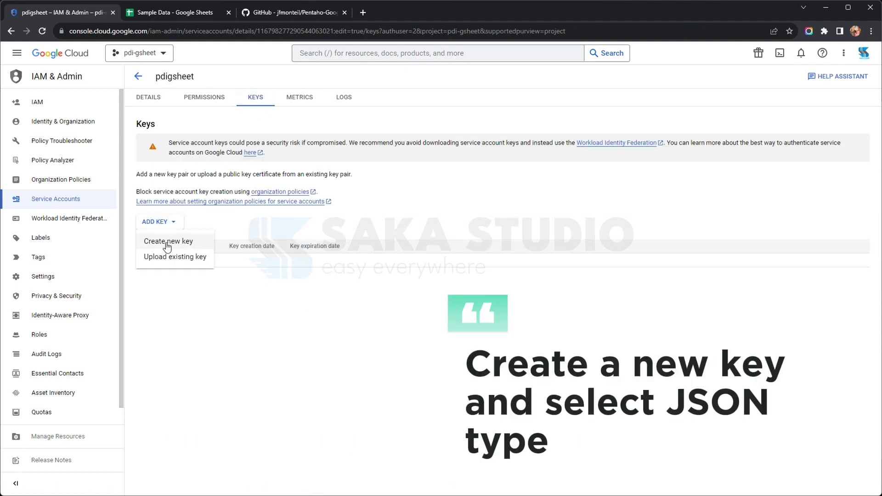
pyautogui.click(167, 242)
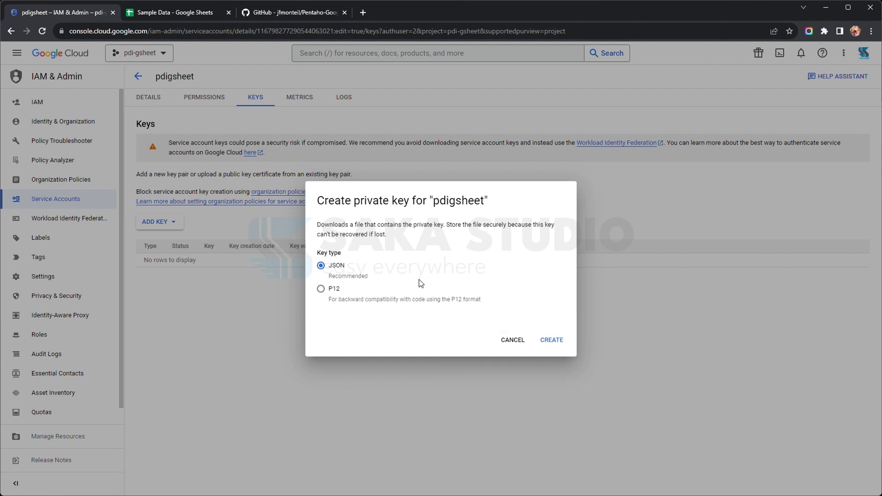
pyautogui.click(553, 341)
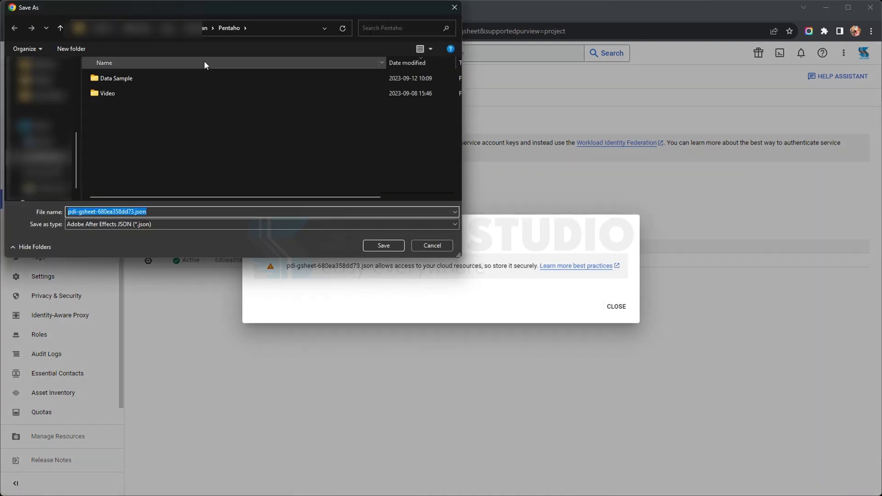
pyautogui.click(374, 246)
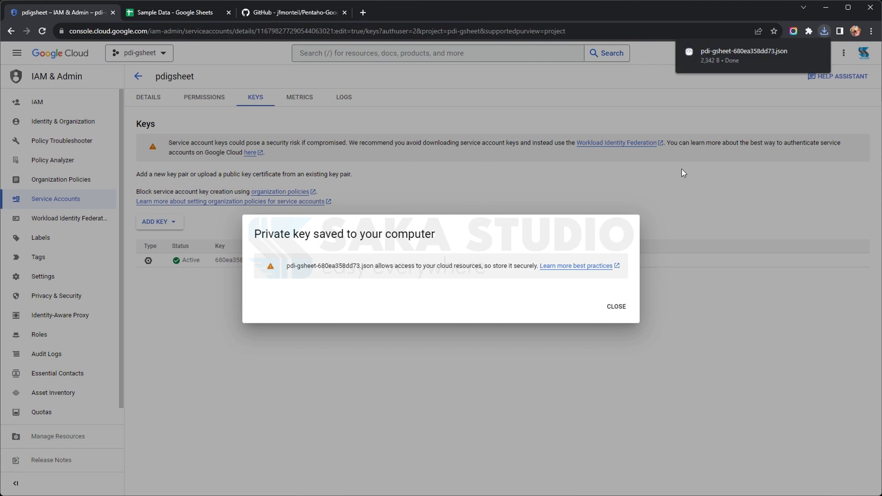
pyautogui.click(760, 300)
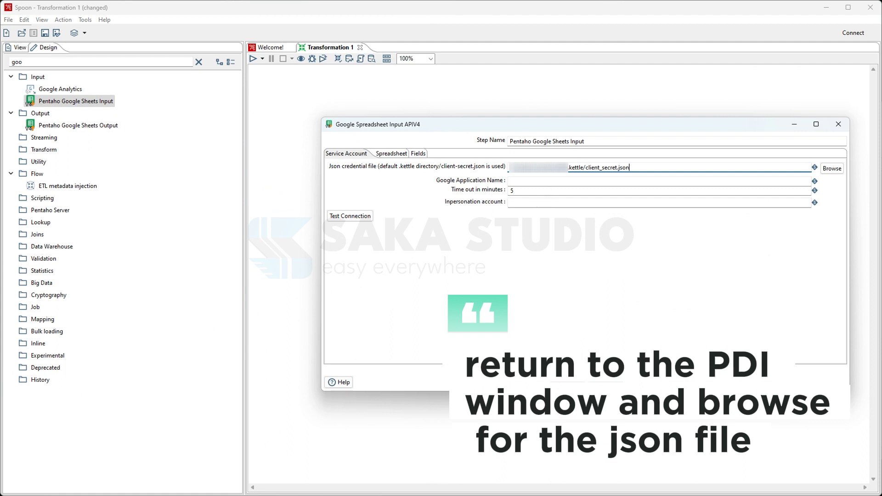
# Switch to Spoon, set the pdi-gsheet JSON key file from the Pentaho folder as the credential file, and test the connection.
pyautogui.click(836, 169)
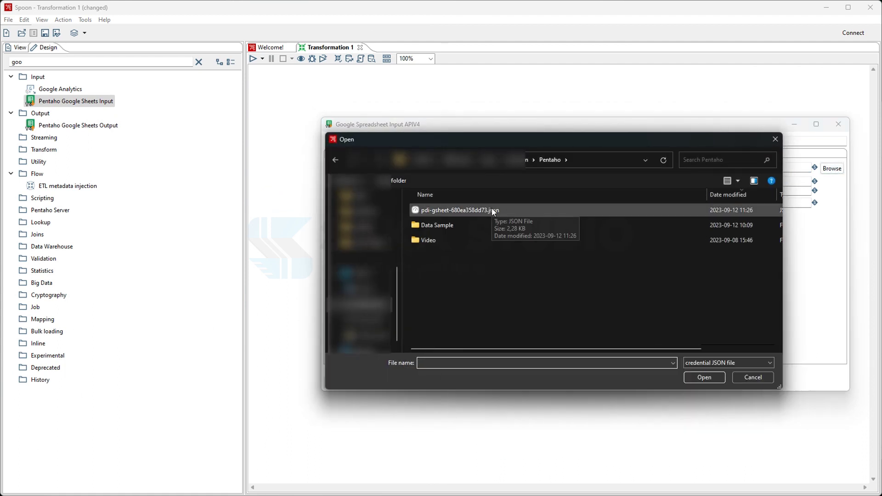
pyautogui.click(472, 212)
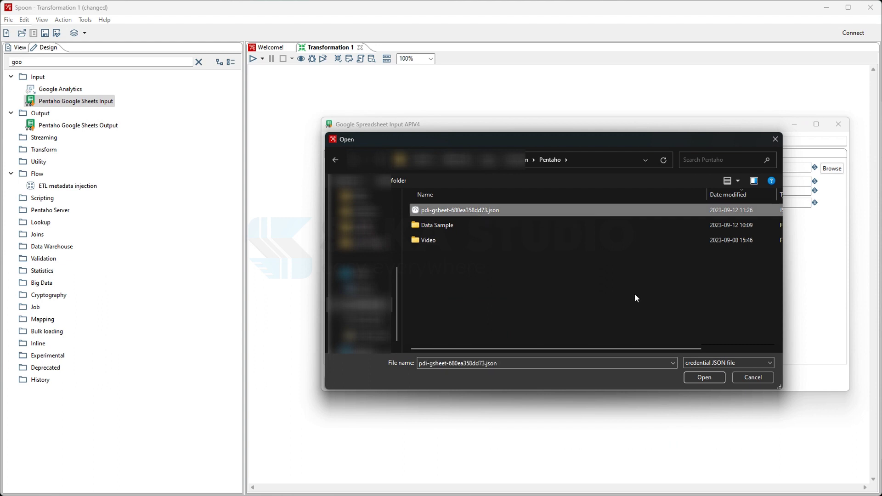
pyautogui.click(704, 379)
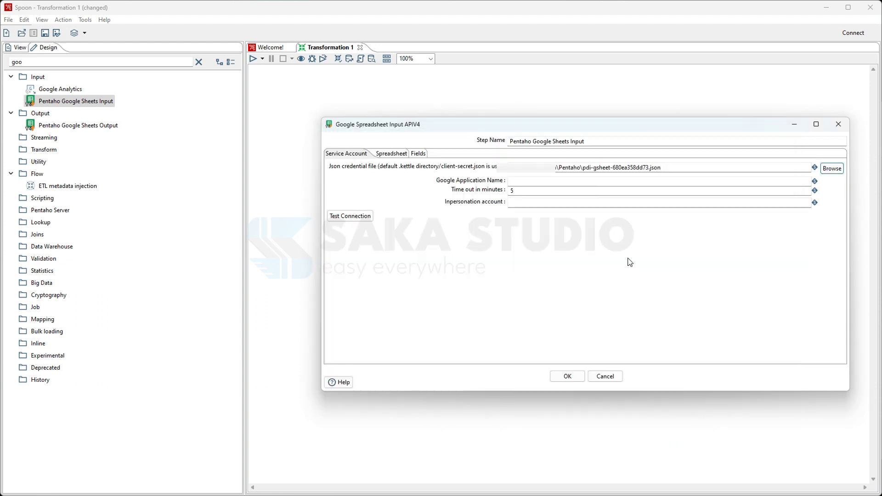
pyautogui.click(367, 217)
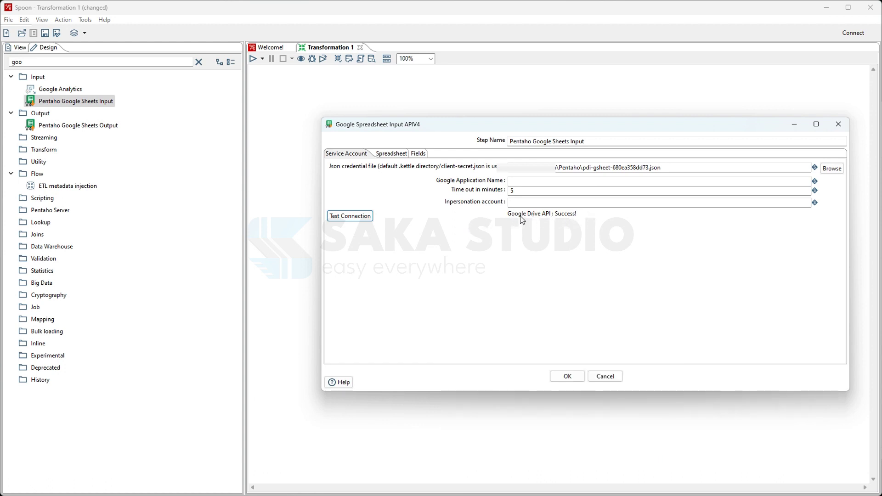
# Try to browse for a spreadsheet key in the Google Sheets Input step's spreadsheet settings.
pyautogui.click(397, 154)
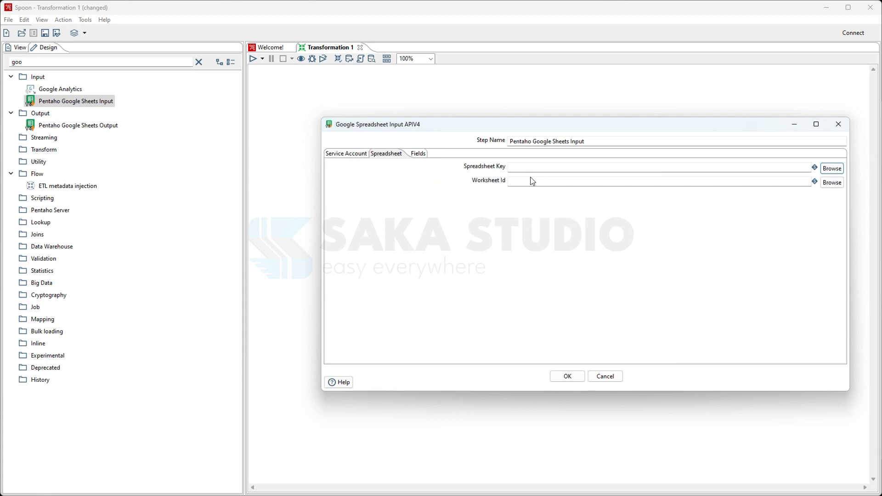
pyautogui.click(832, 169)
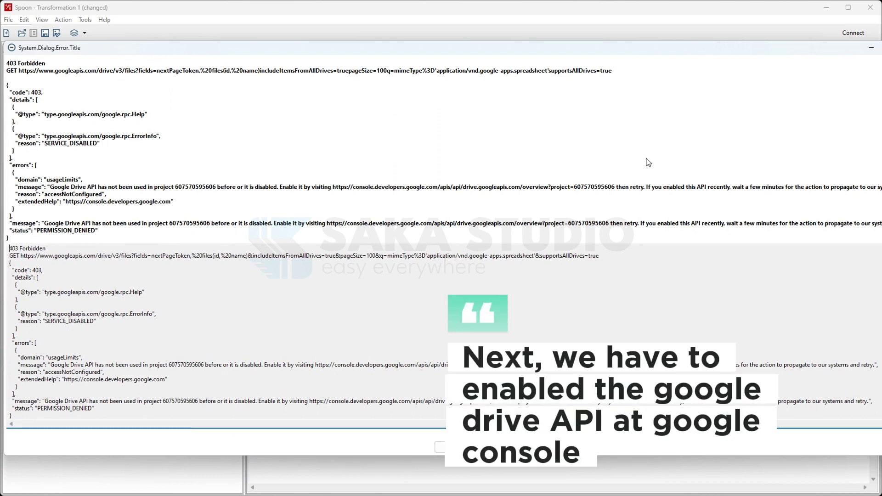
pyautogui.press('Return')
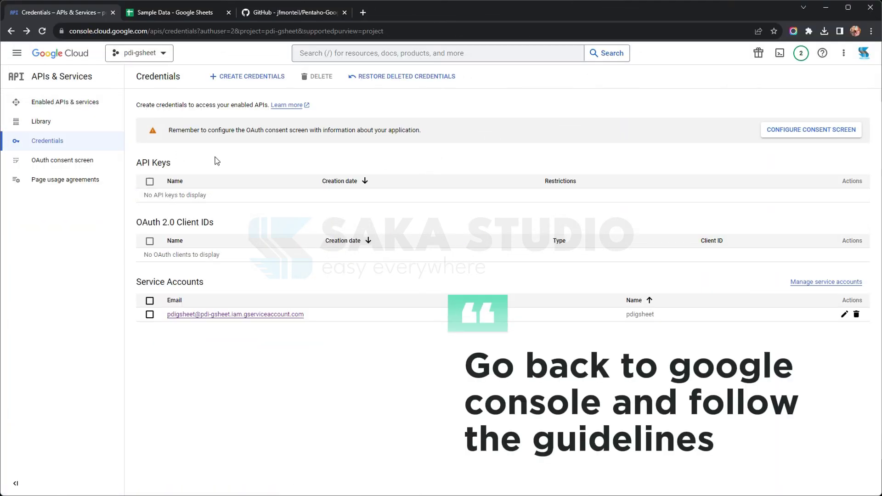
# Enable the Google Drive API for the pdi-gsheet project in the Google Cloud console, and browse for spreadsheets again in Spoon.
pyautogui.click(42, 123)
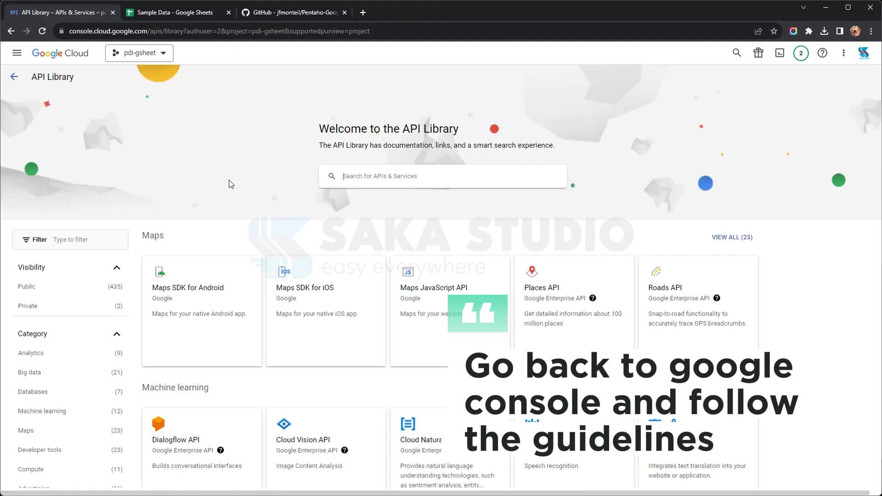
pyautogui.scroll(-6, 231, 184)
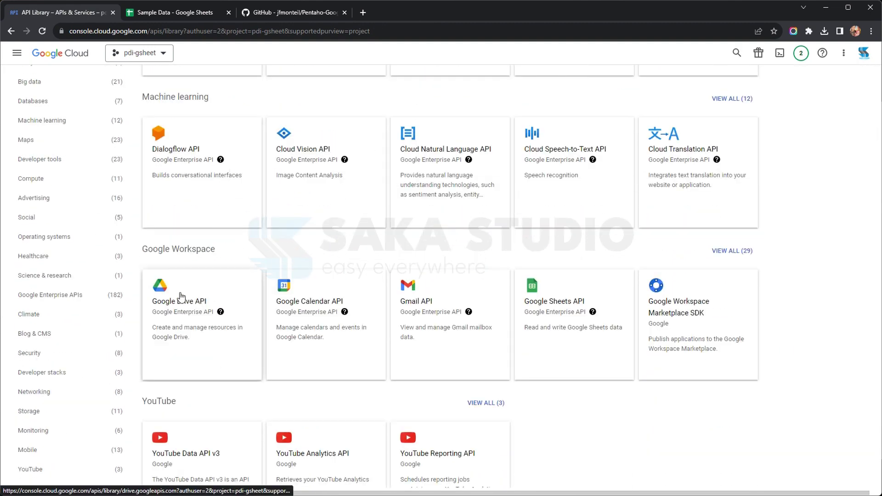
pyautogui.click(181, 297)
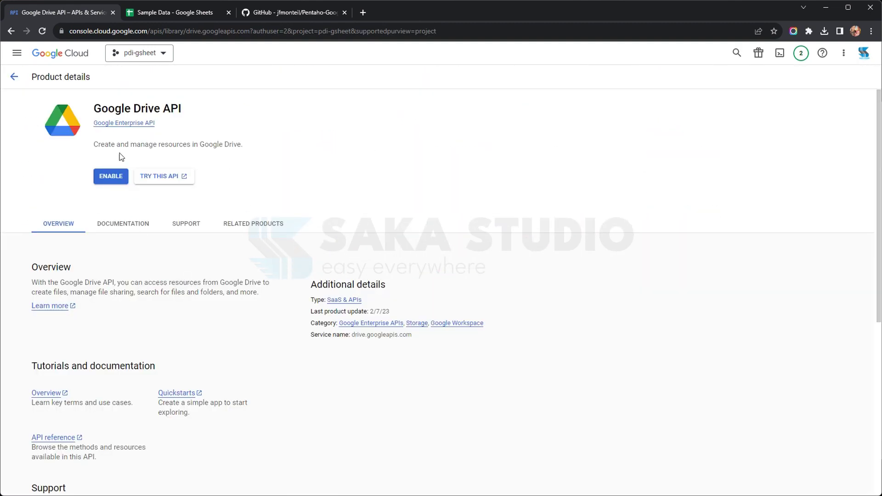
pyautogui.click(110, 179)
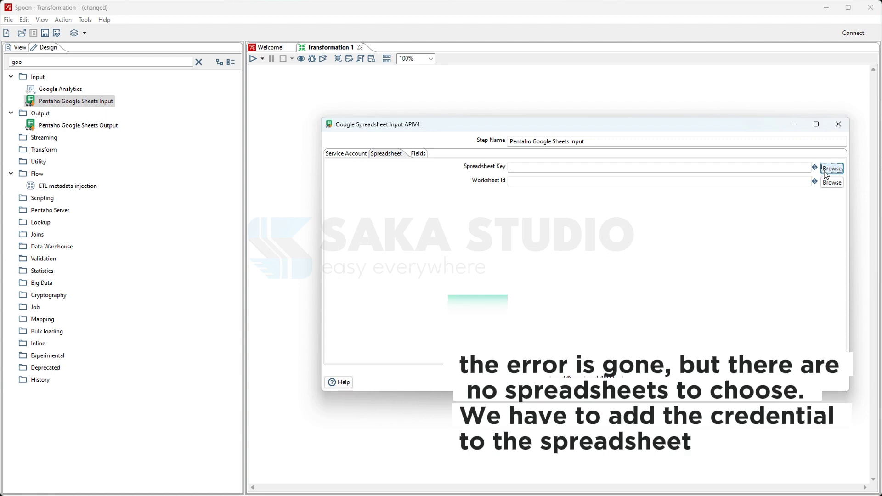
pyautogui.click(831, 168)
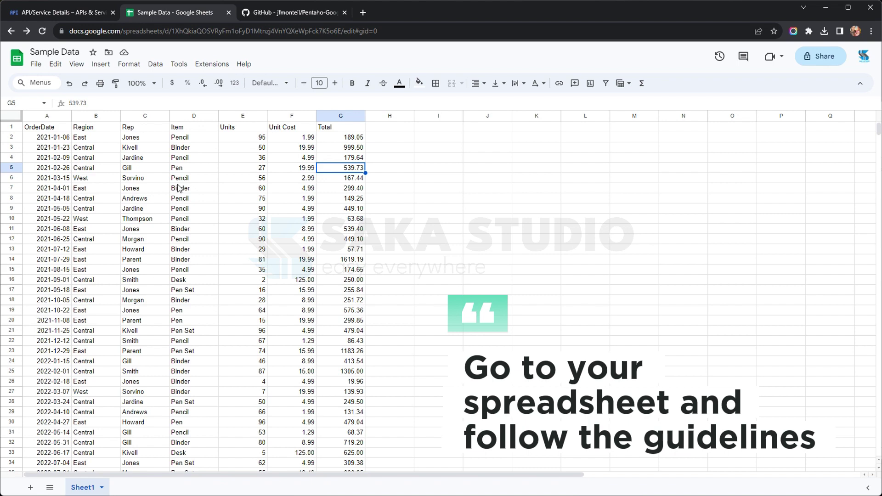
# Copy the pdigsheet service account's email address from the Google Cloud console credentials.
pyautogui.click(80, 12)
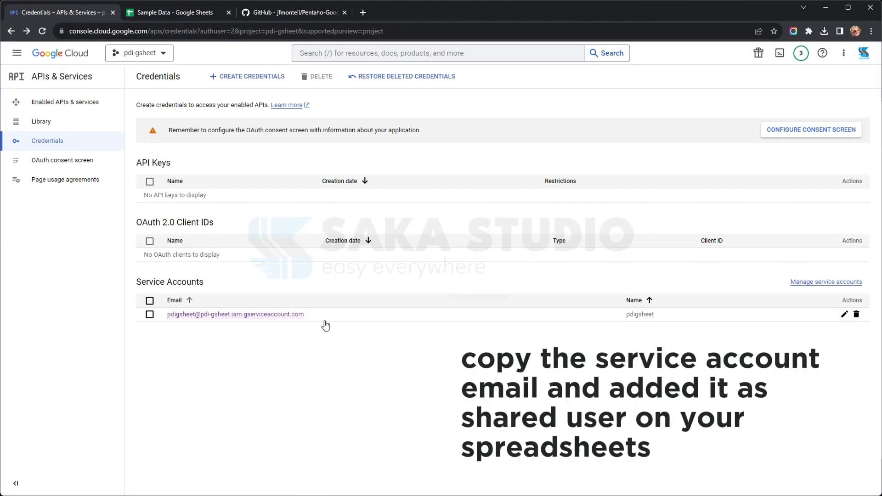
pyautogui.moveTo(305, 314); pyautogui.dragTo(156, 313)
pyautogui.rightClick(169, 314)
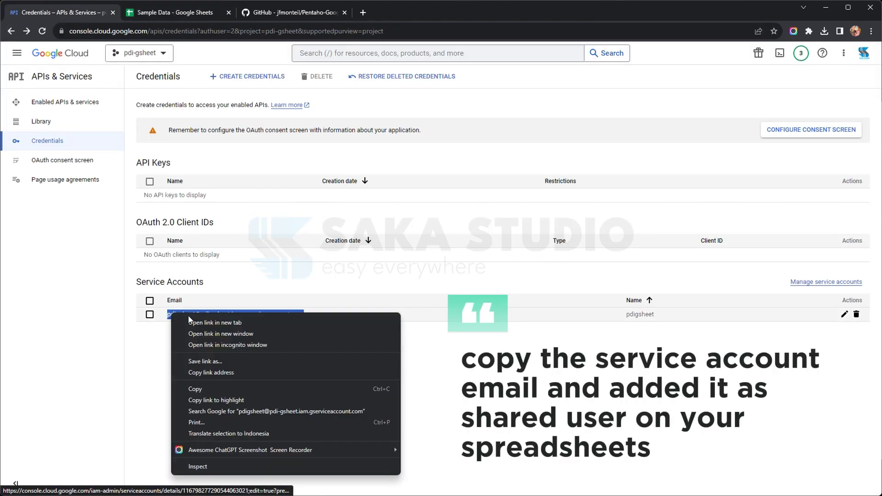
pyautogui.click(195, 389)
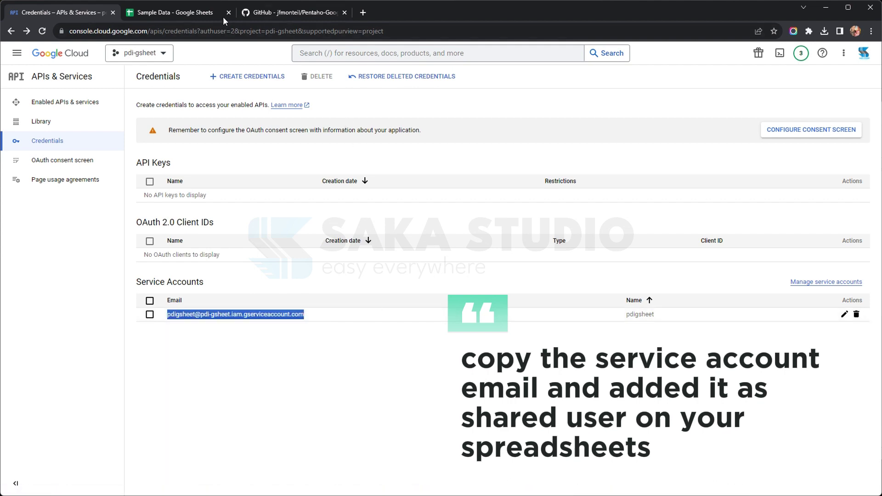
# Share the Sample Data spreadsheet in Google Sheets with the service account's email as Editor, without notifying people.
pyautogui.click(175, 12)
pyautogui.click(833, 64)
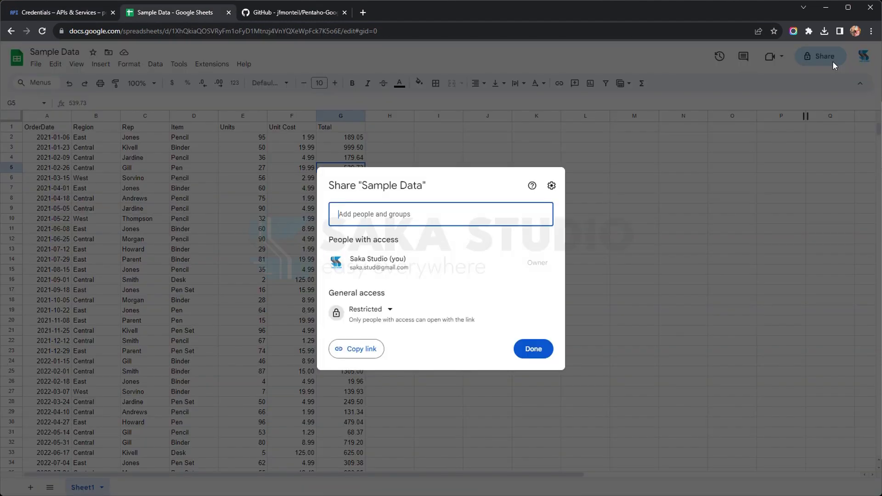
pyautogui.rightClick(438, 216)
pyautogui.click(358, 219)
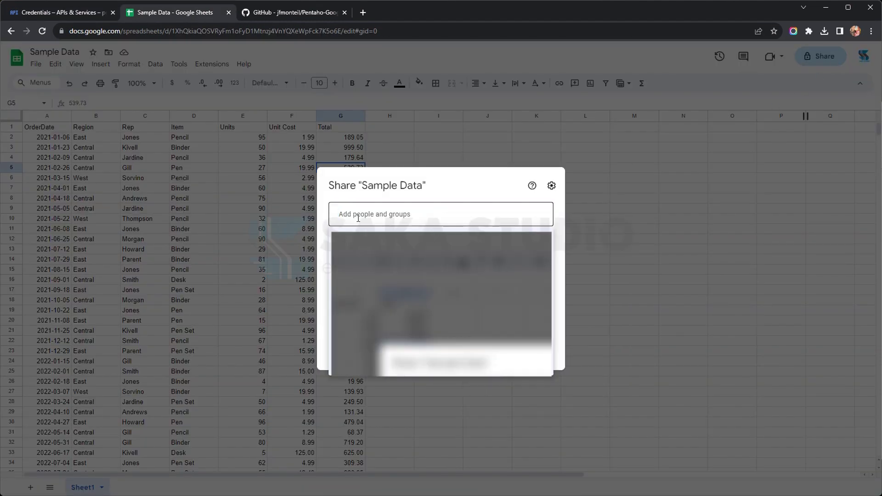
pyautogui.hotkey('ctrl', 'v')
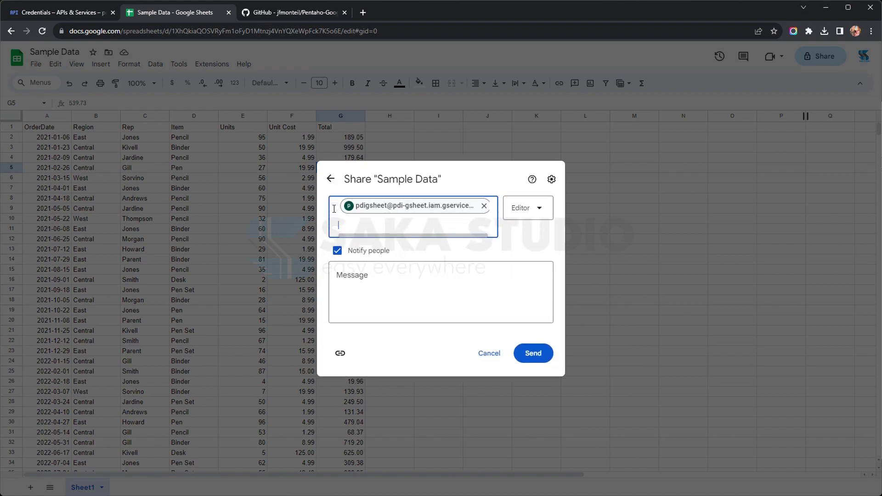
pyautogui.click(337, 250)
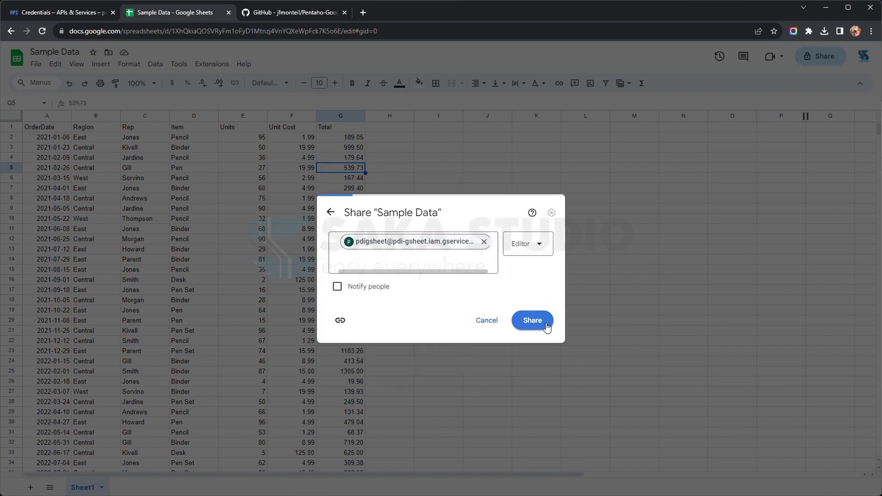
pyautogui.click(536, 321)
pyautogui.click(435, 235)
# Return to Spoon, choose Sample Data as the input step's spreadsheet, and try to browse for its worksheet.
pyautogui.click(531, 495)
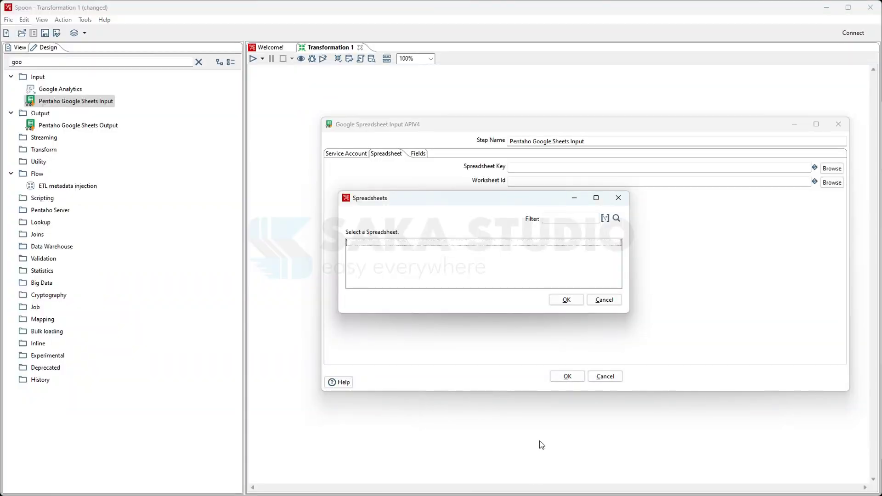
pyautogui.click(567, 299)
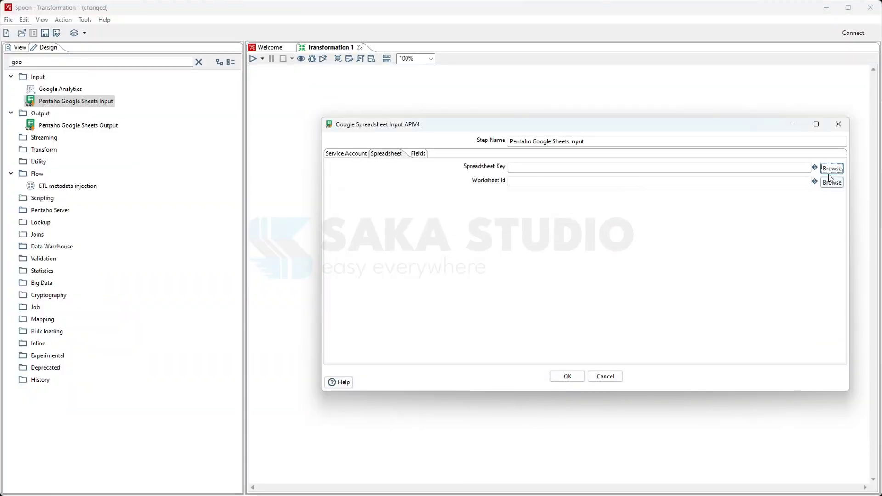
pyautogui.click(832, 169)
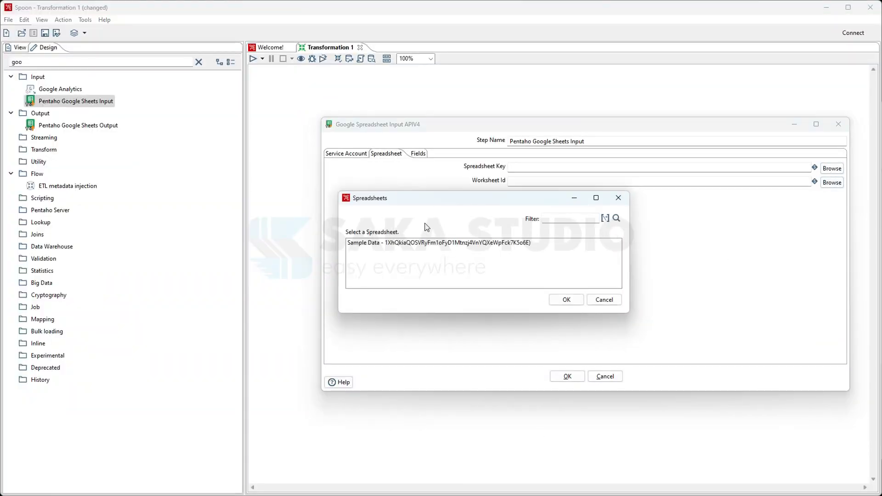
pyautogui.doubleClick(433, 247)
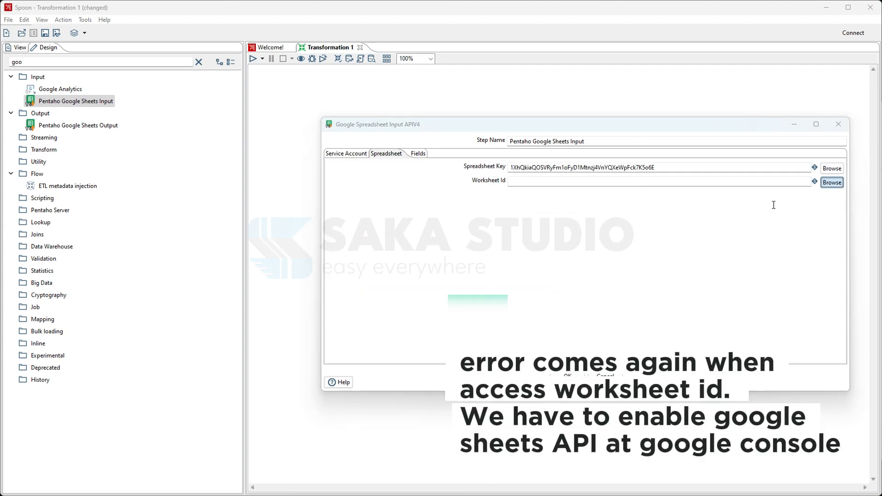
pyautogui.click(832, 182)
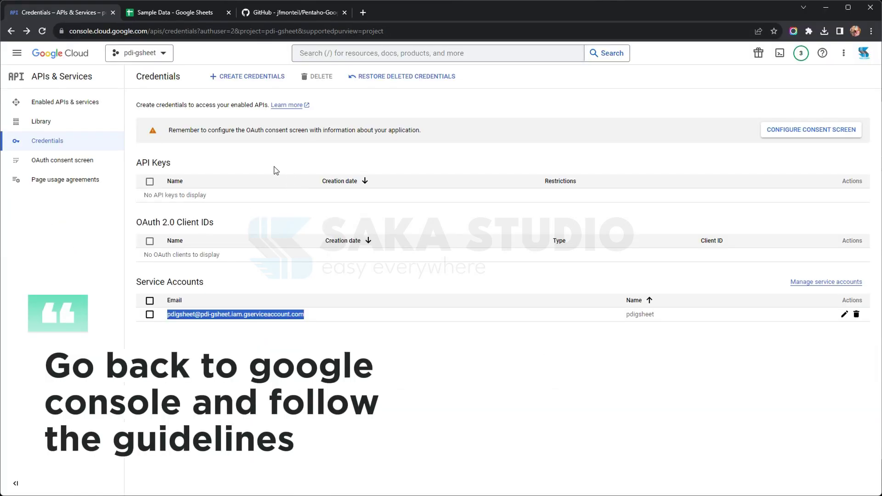
# Enable the Google Sheets API for the pdi-gsheet project from the Google Cloud API Library.
pyautogui.click(54, 124)
pyautogui.scroll(-7, 269, 254)
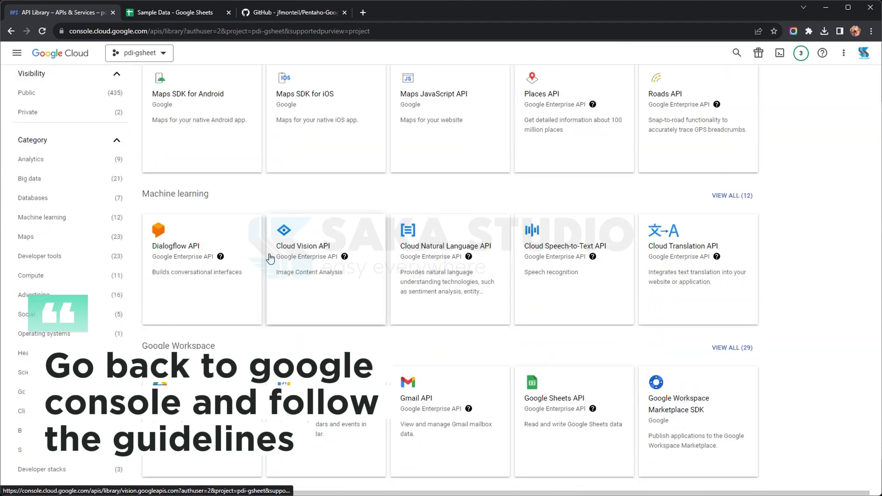
pyautogui.click(561, 317)
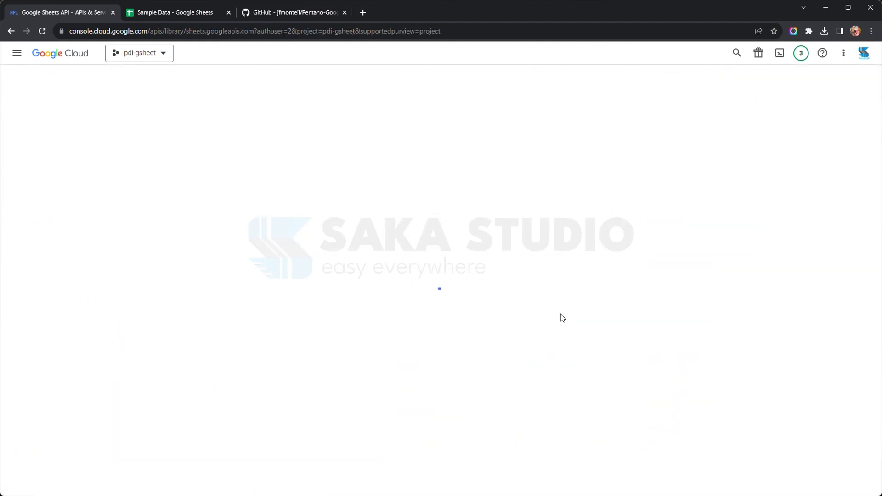
pyautogui.click(111, 176)
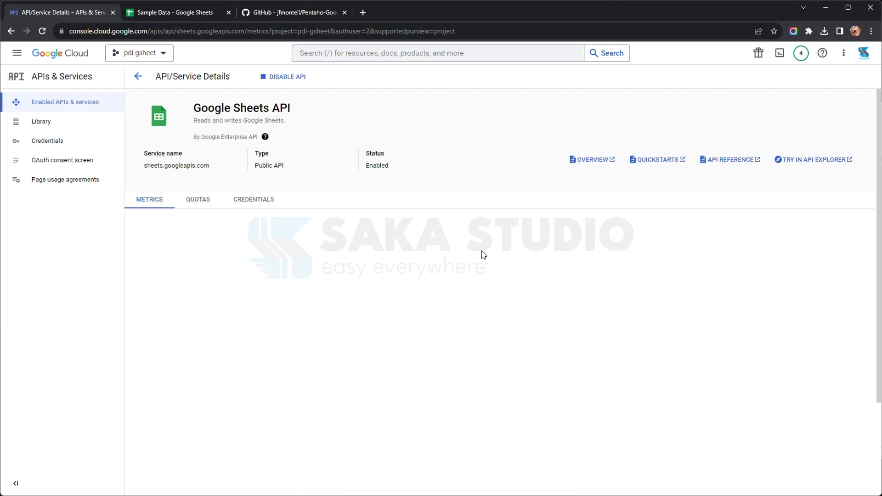
# Switch back to Spoon and choose Sheet1 as the worksheet for the Google Sheets Input step.
pyautogui.hotkey('alt', 'Tab')
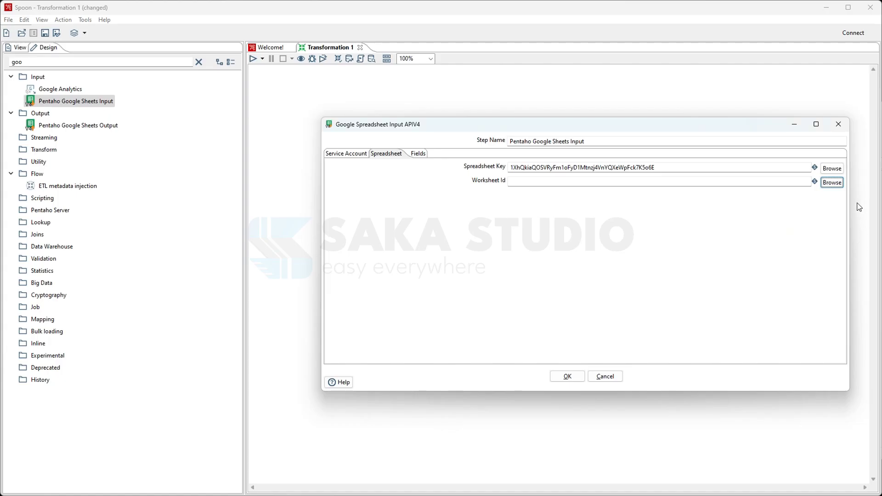
pyautogui.click(832, 182)
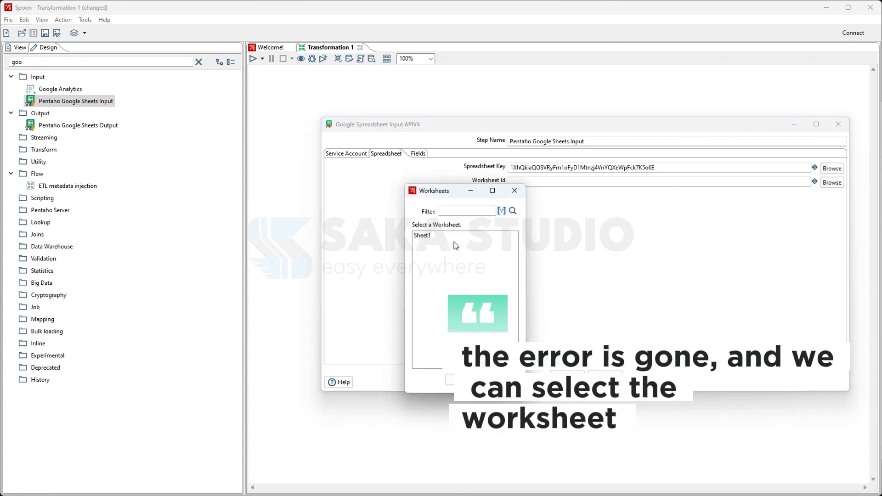
pyautogui.doubleClick(423, 236)
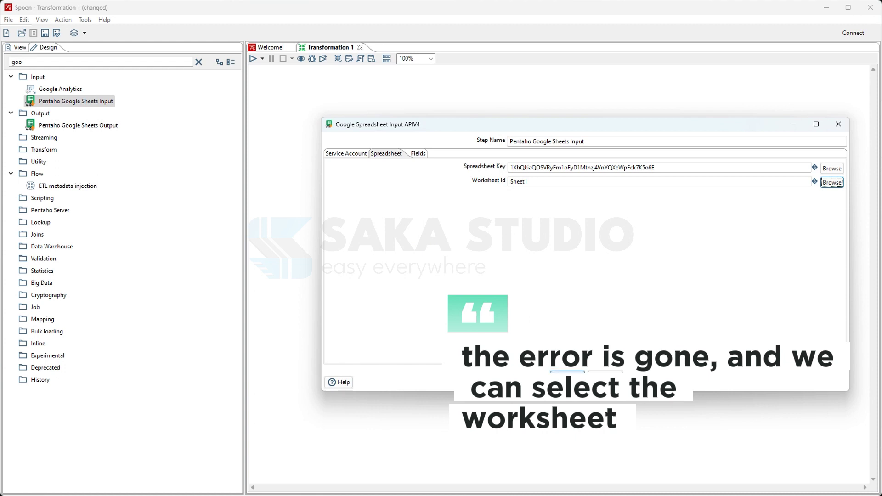
# Retrieve the worksheet's fields into the Google Sheets Input step, keep Item's type as String, and confirm the step settings.
pyautogui.click(420, 154)
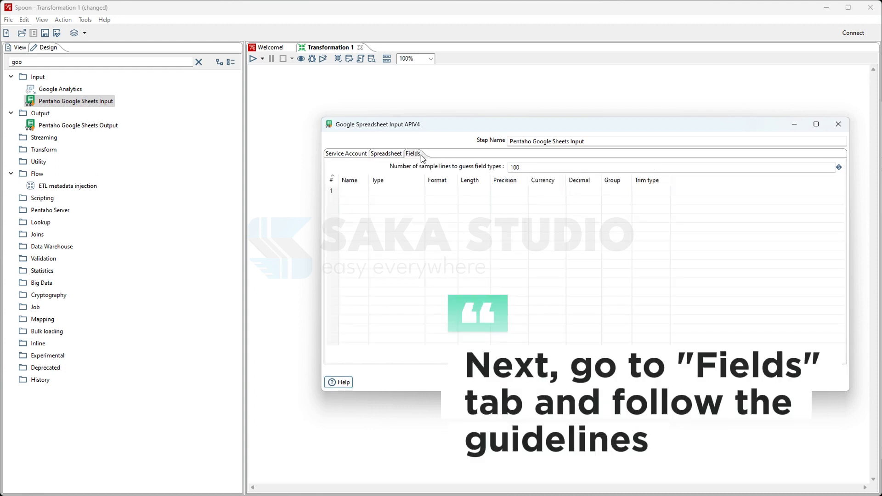
pyautogui.click(585, 356)
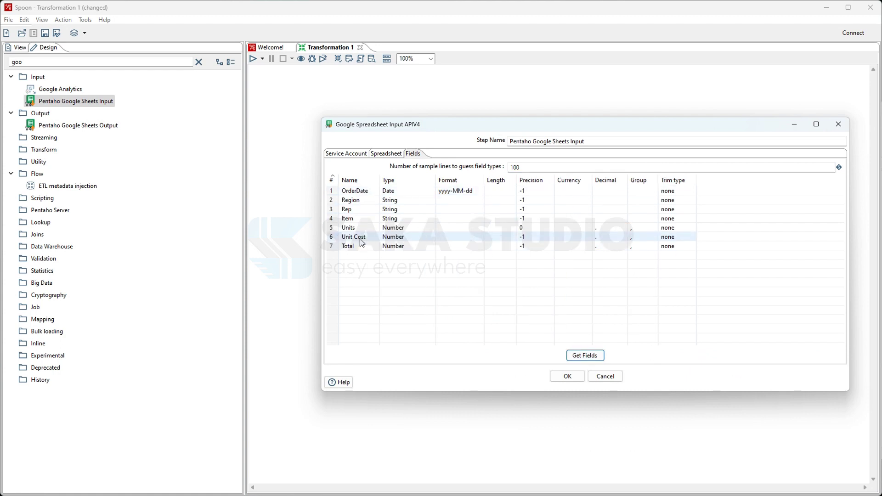
pyautogui.click(420, 218)
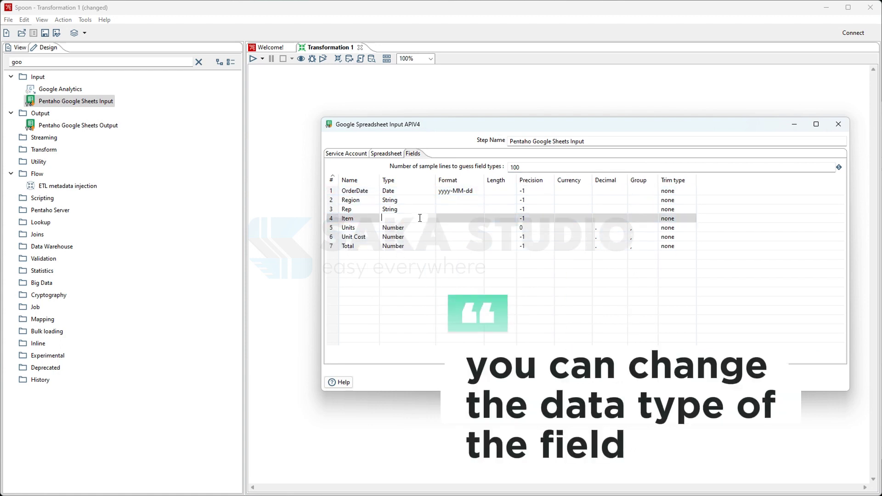
pyautogui.click(483, 290)
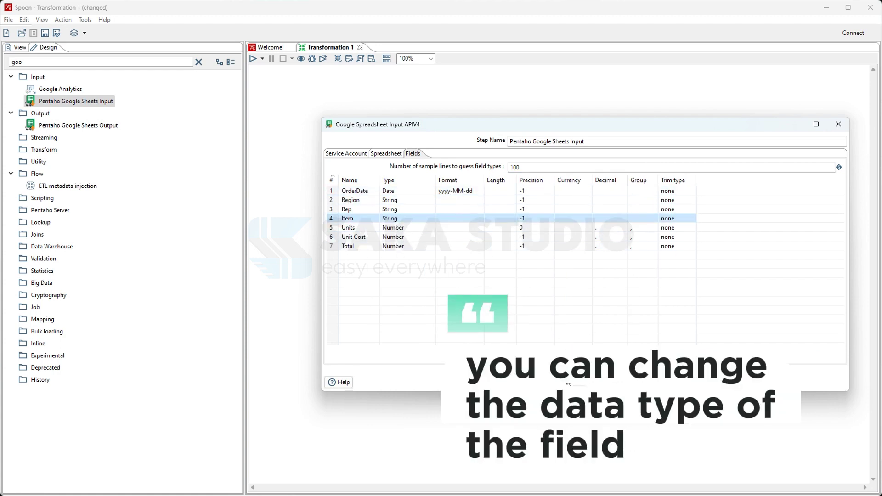
pyautogui.click(568, 377)
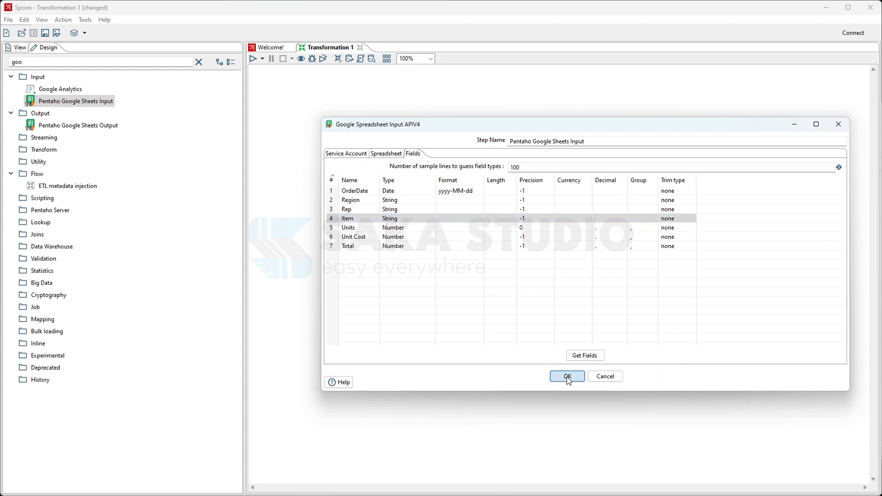
# Add a Dummy (do nothing) step beside the Pentaho Google Sheets Input step and connect the input step to it with a hop.
pyautogui.doubleClick(62, 63)
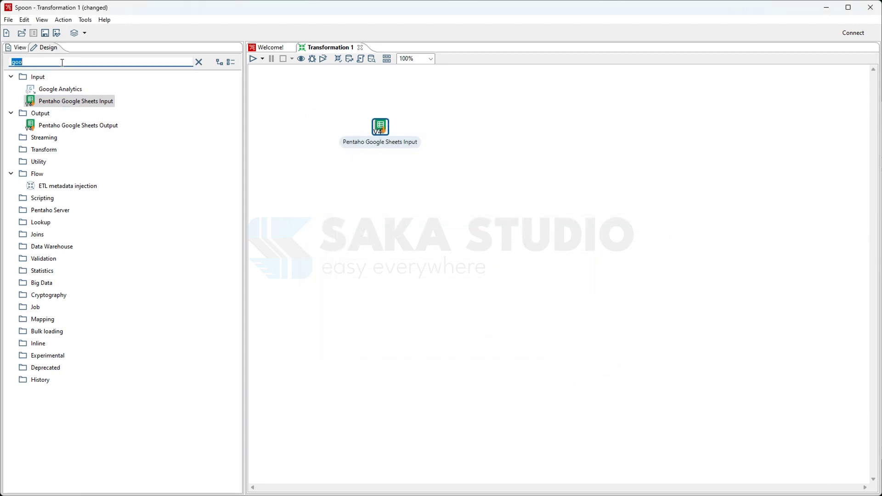
pyautogui.write('dum')
pyautogui.moveTo(77, 146); pyautogui.dragTo(506, 165)
pyautogui.moveTo(446, 121); pyautogui.dragTo(529, 133)
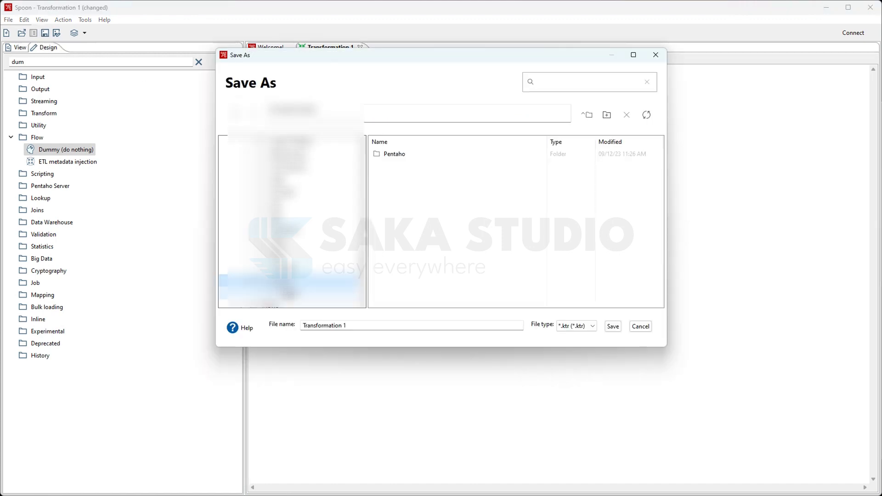
# Save the transformation as pdi-gsheet in the .ktr format and run it.
pyautogui.write('pdi-gsheet')
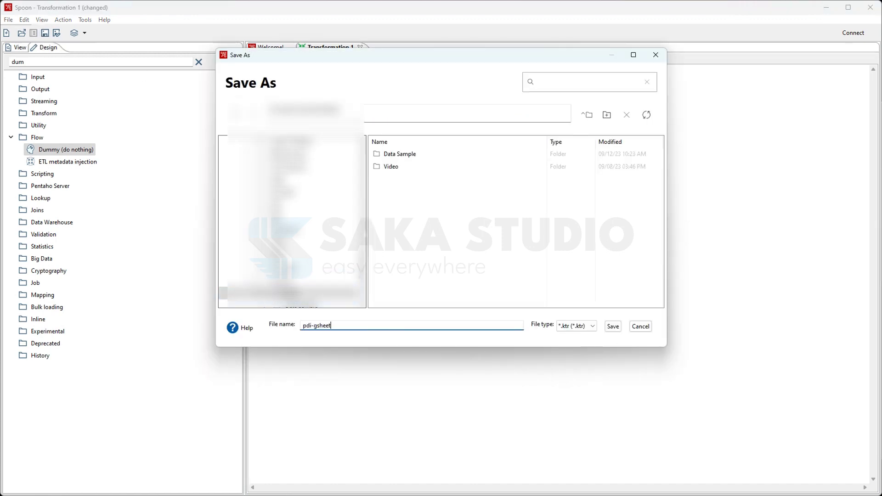
pyautogui.click(614, 327)
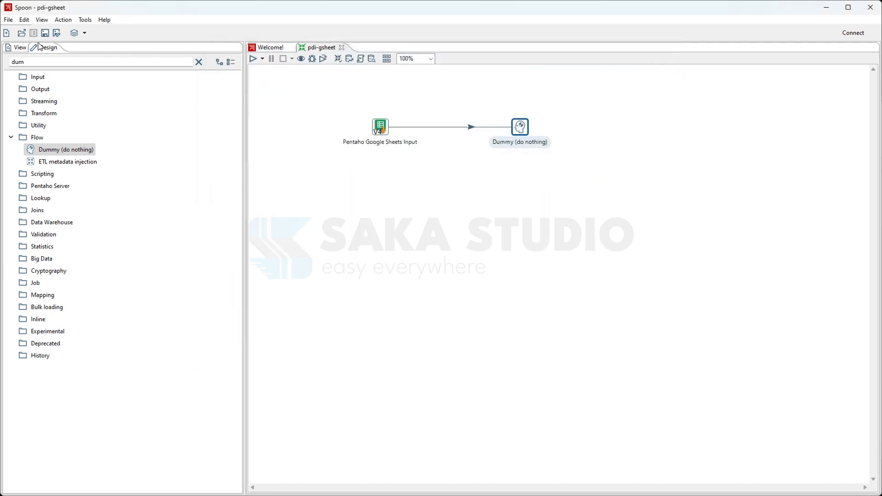
pyautogui.click(253, 59)
pyautogui.click(553, 386)
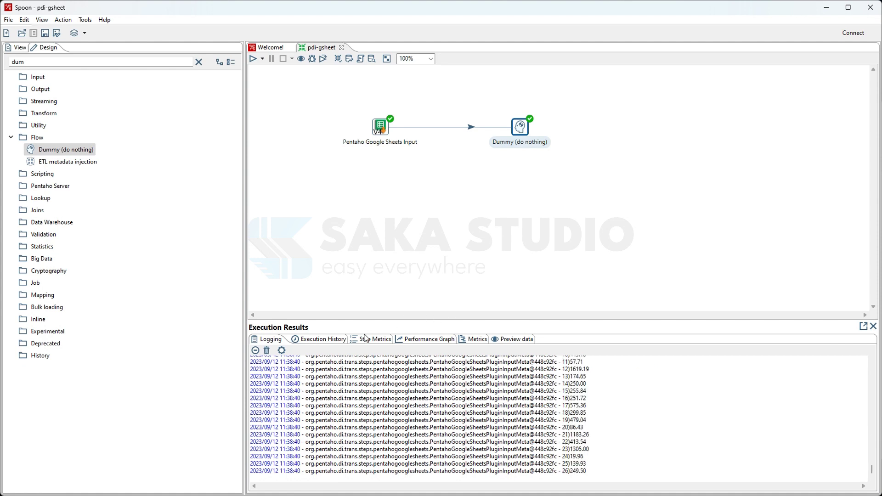
# Examine the run's step metrics and look through the preview rows output by the Dummy step.
pyautogui.click(370, 339)
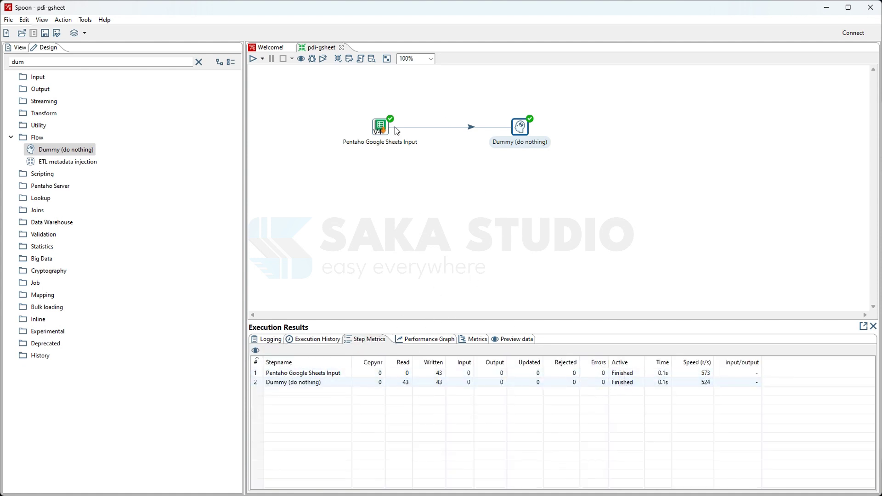
pyautogui.click(524, 339)
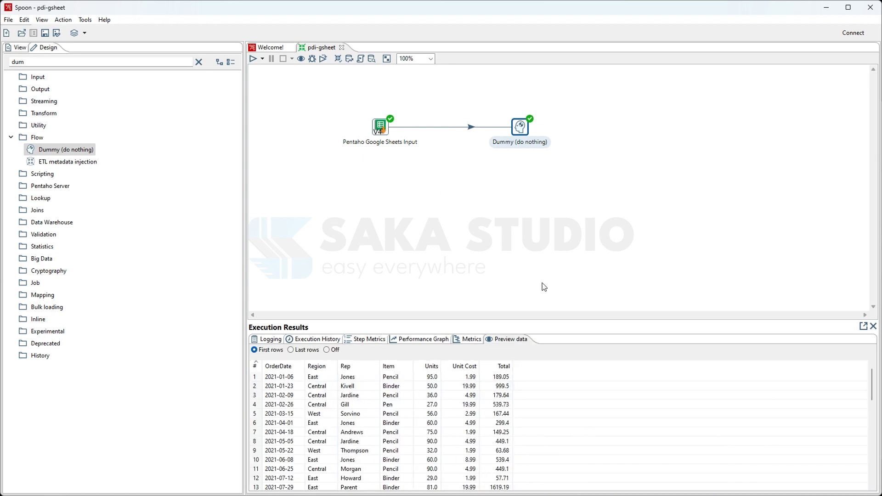
pyautogui.scroll(-10, 367, 407)
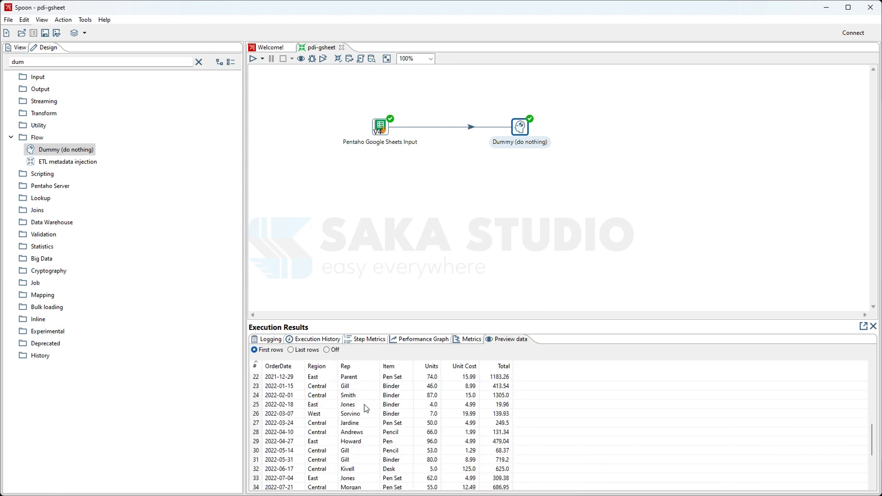